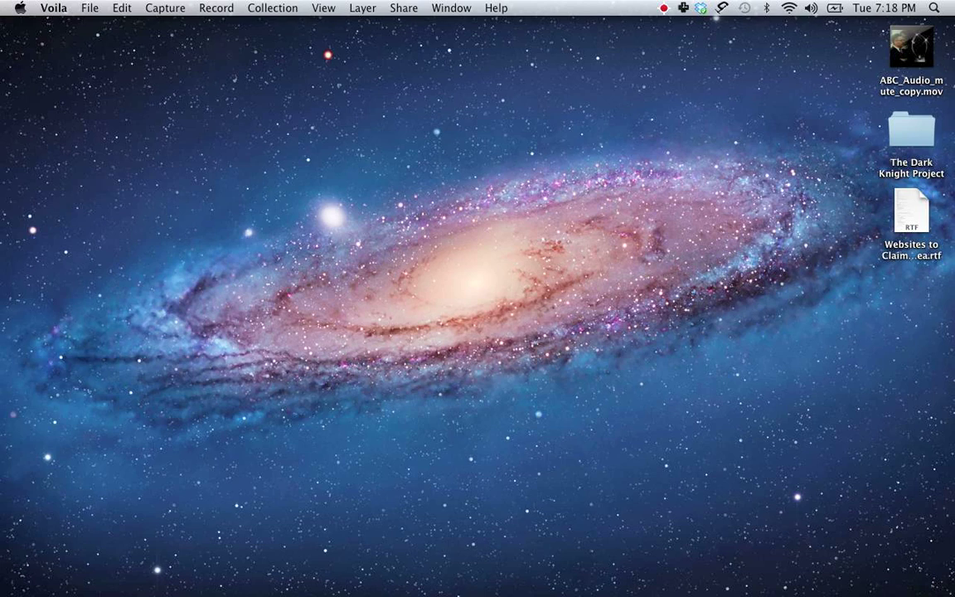
Launch Logic Pro from the Dock and create a new Empty Project.
mouse_move(464, 581)
left_click(509, 560)
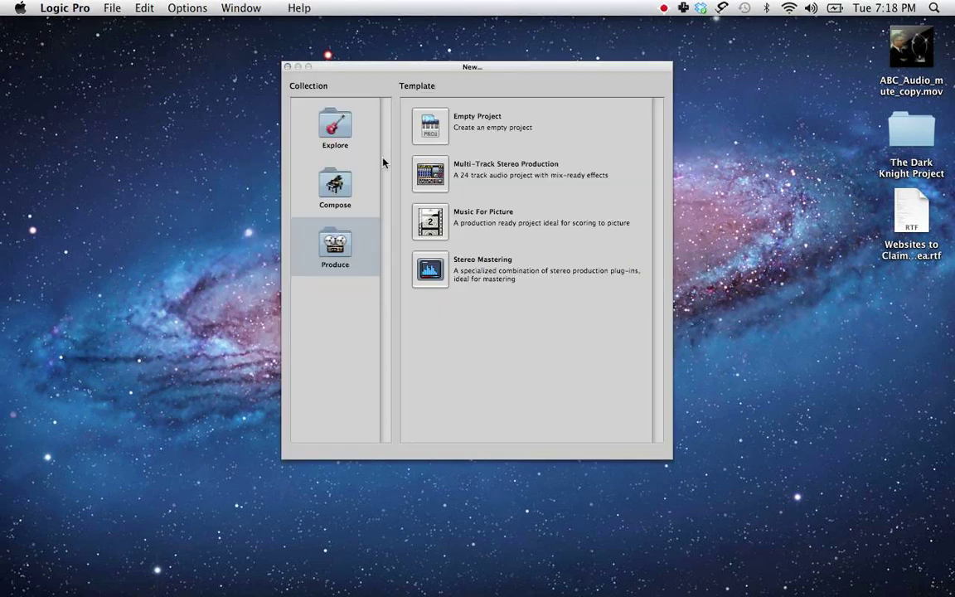
left_click(428, 126)
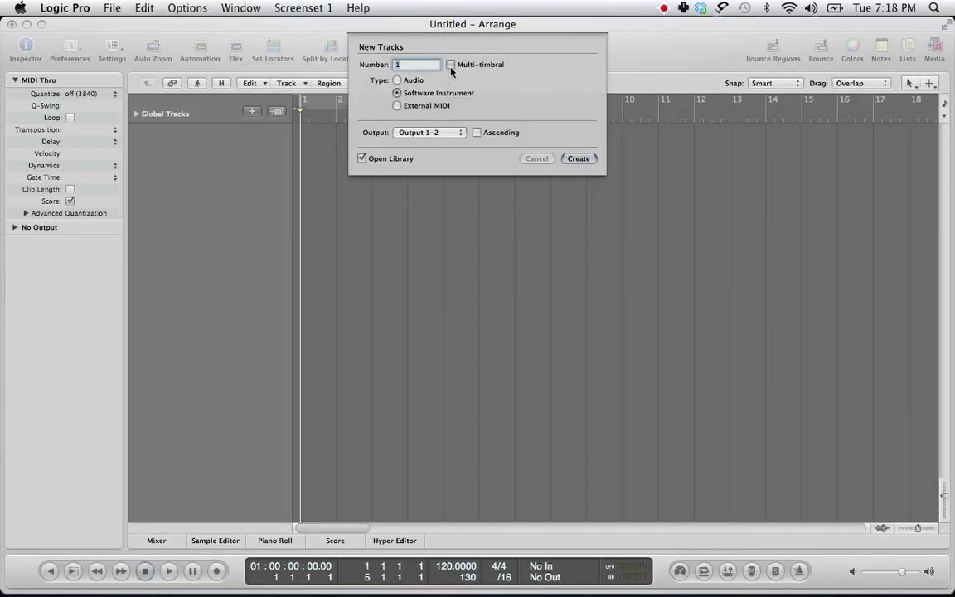
Create 4 multi-timbral Software Instrument tracks.
left_click(451, 69)
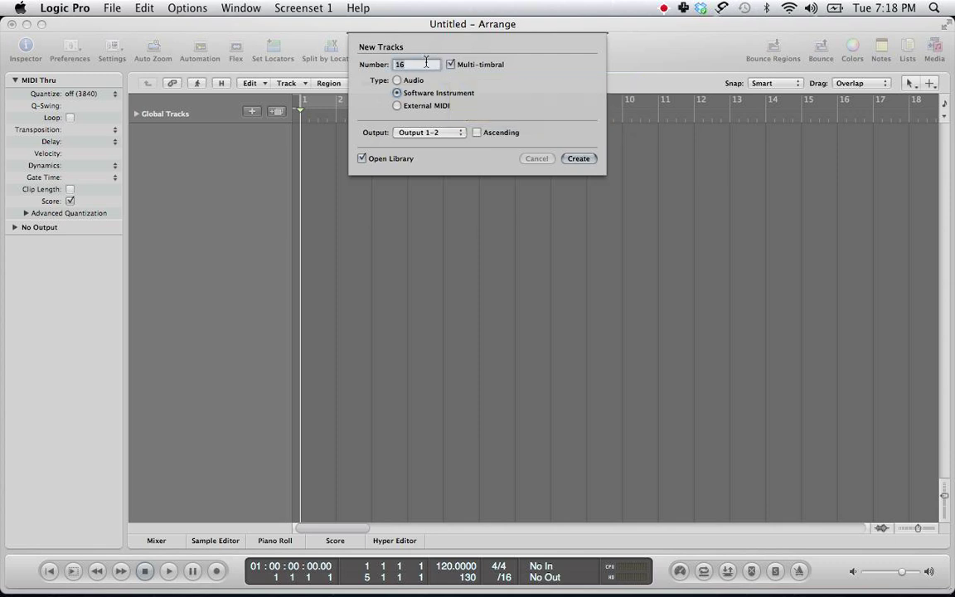
double_click(426, 64)
type("4")
left_click(581, 161)
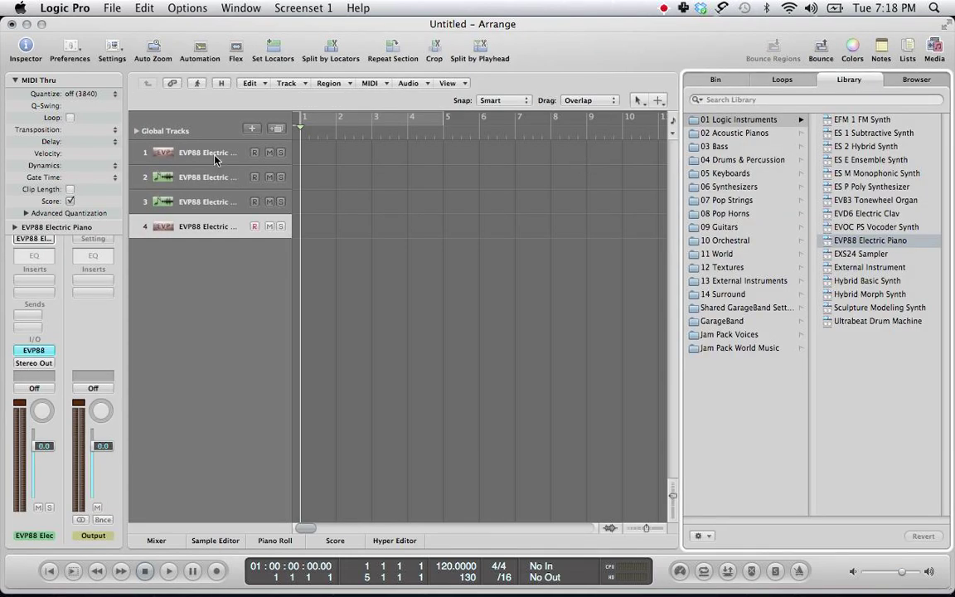
Rename tracks 1–4 to Strings, Brass, Synth and Bass.
double_click(214, 153)
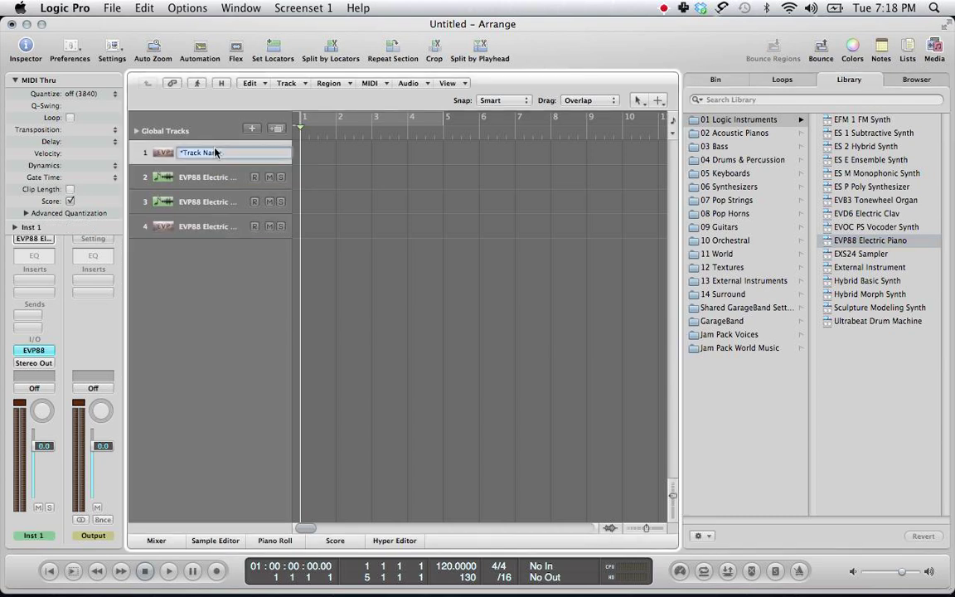
type("Strings")
key("Tab")
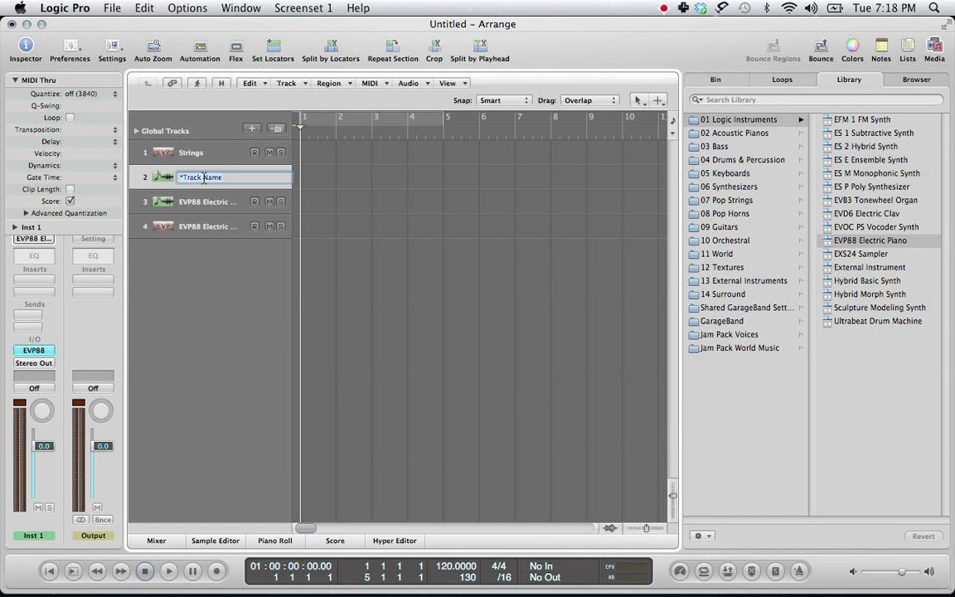
type("Brass")
key("Tab")
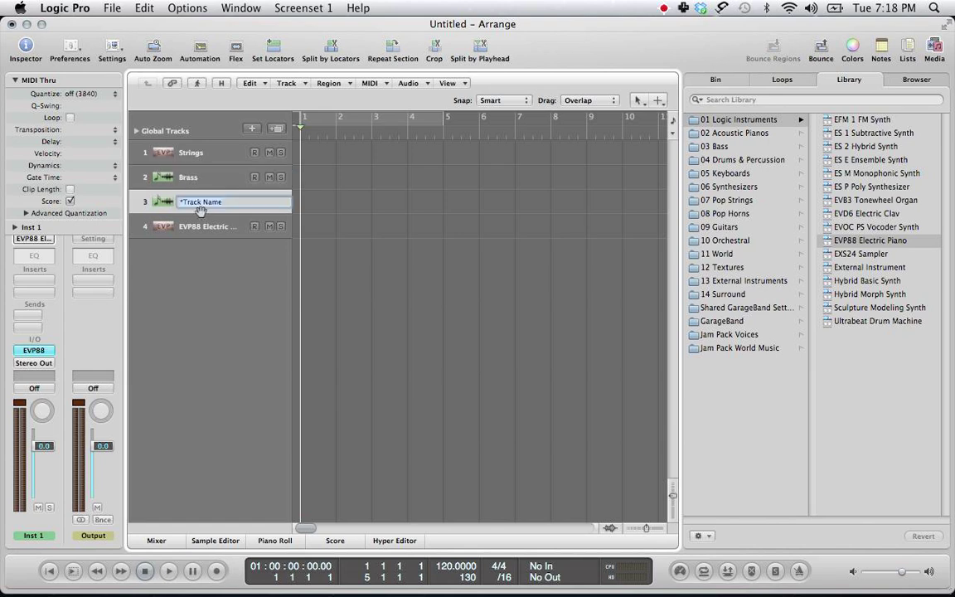
type("Syth")
key("BackSpace")
key("BackSpace")
key("BackSpace")
type("nth")
key("Tab")
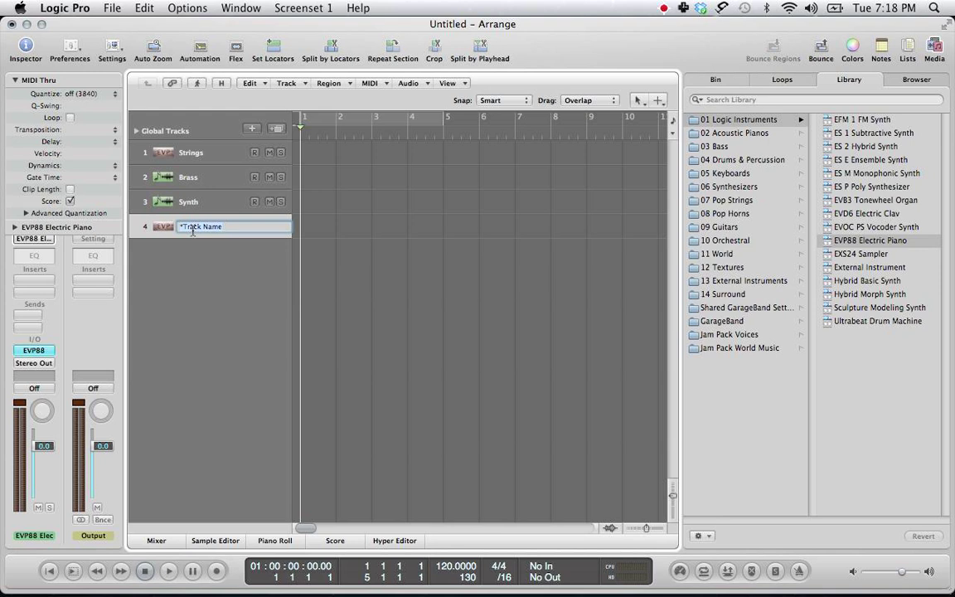
type("Bass")
key("Return")
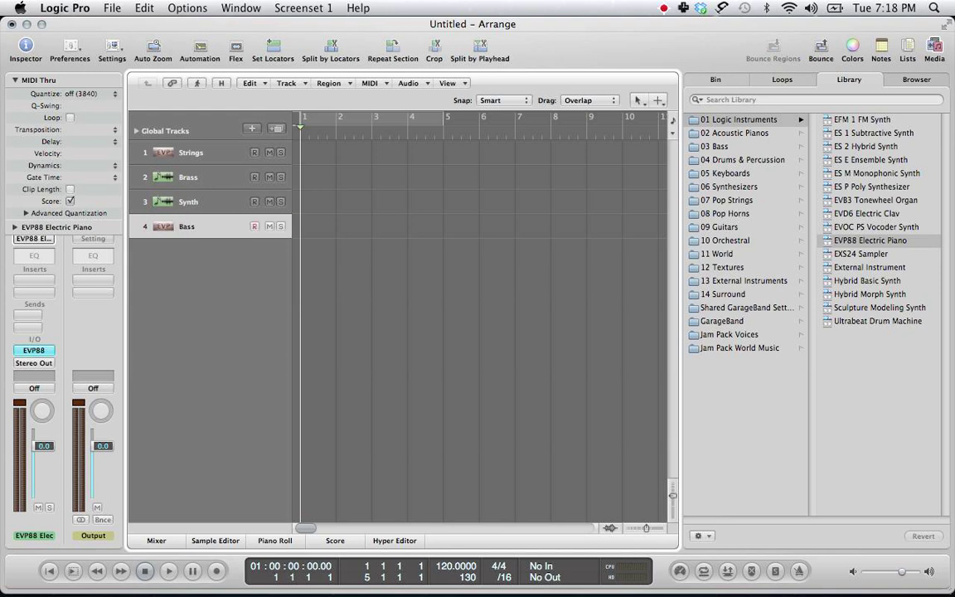
Replace the channel's instrument with Kontakt 5 Multi Output (16xStereo).
left_click(34, 350)
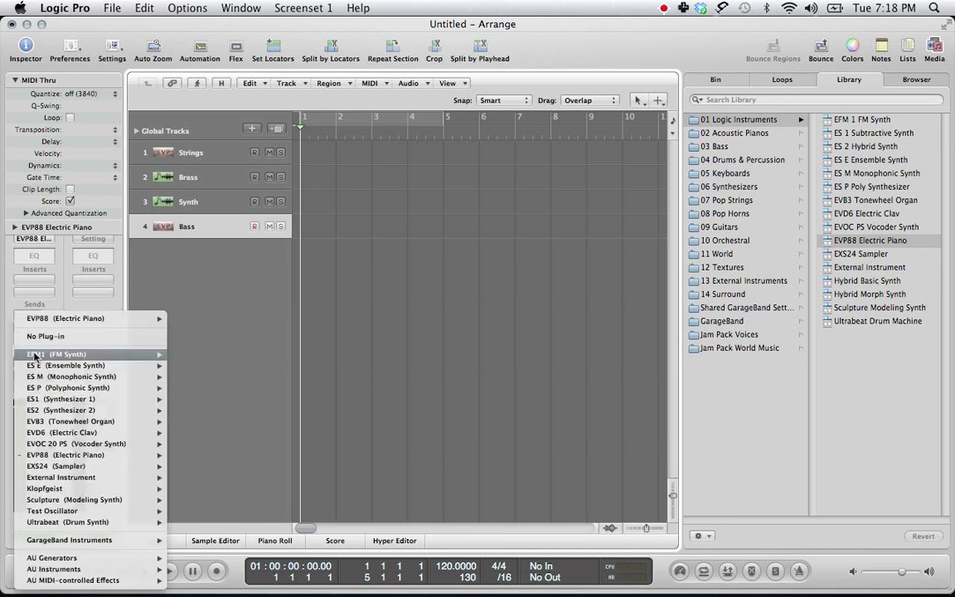
mouse_move(112, 568)
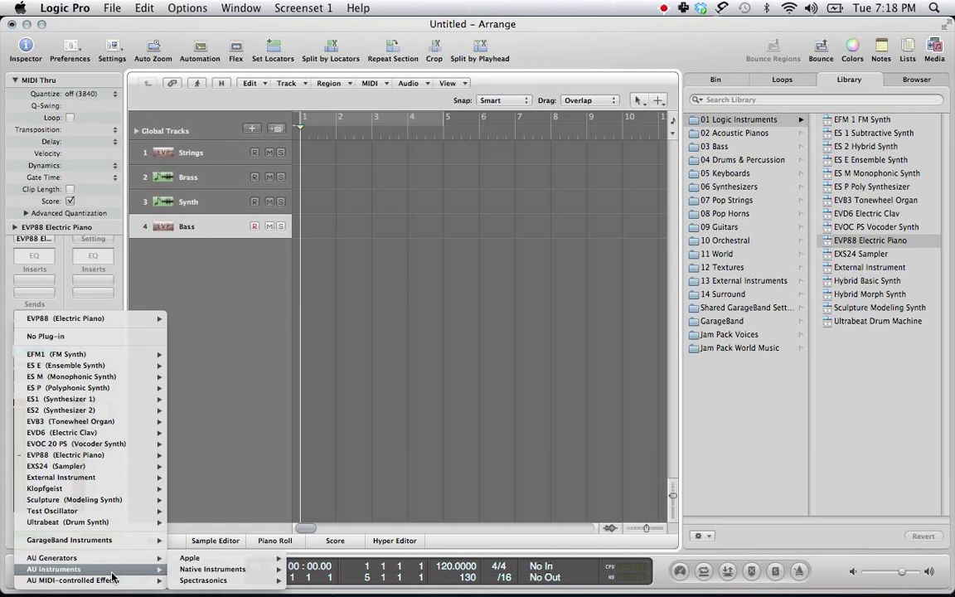
mouse_move(178, 570)
mouse_move(319, 558)
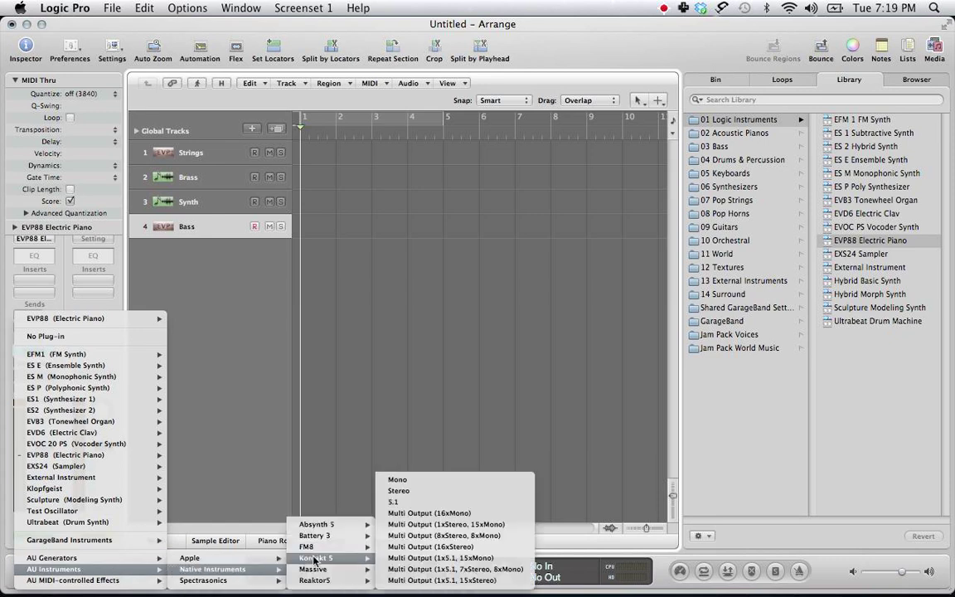
left_click(436, 547)
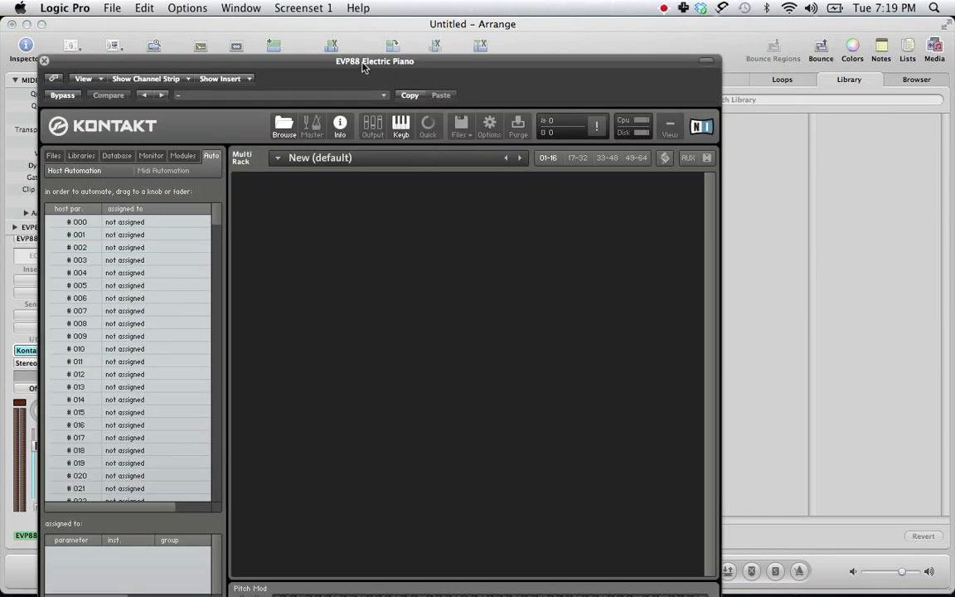
Load Cello Solo from the Factory Library's Orchestral VSL Strings into the Kontakt rack.
left_click_drag(362, 67, 569, 30)
left_click(315, 118)
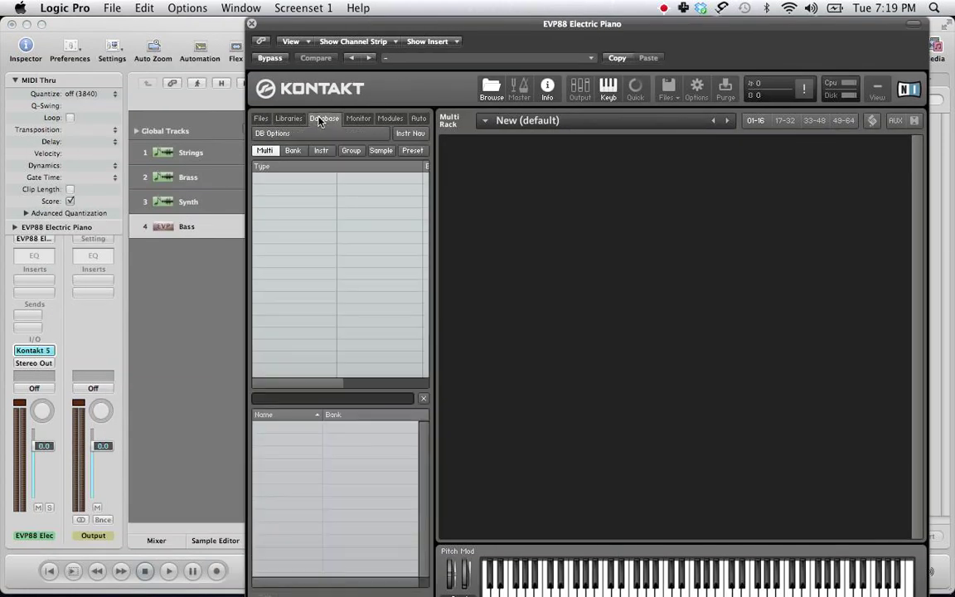
left_click(303, 119)
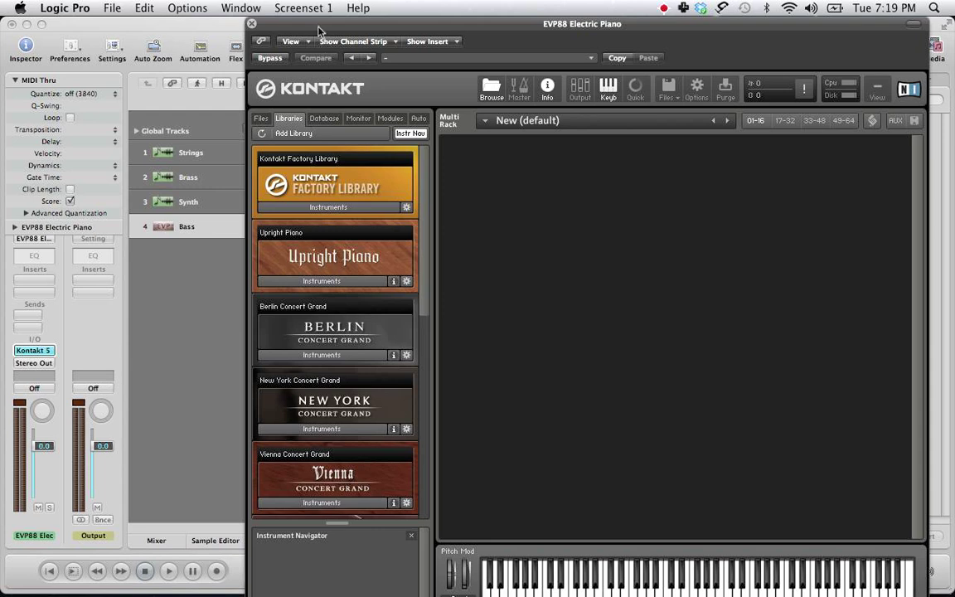
left_click_drag(288, 25, 555, 24)
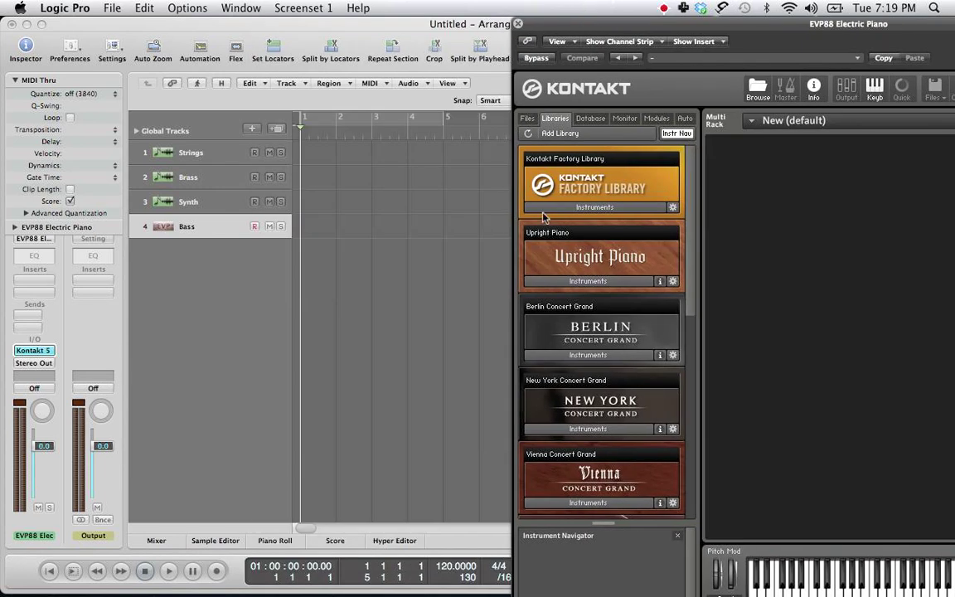
left_click(593, 206)
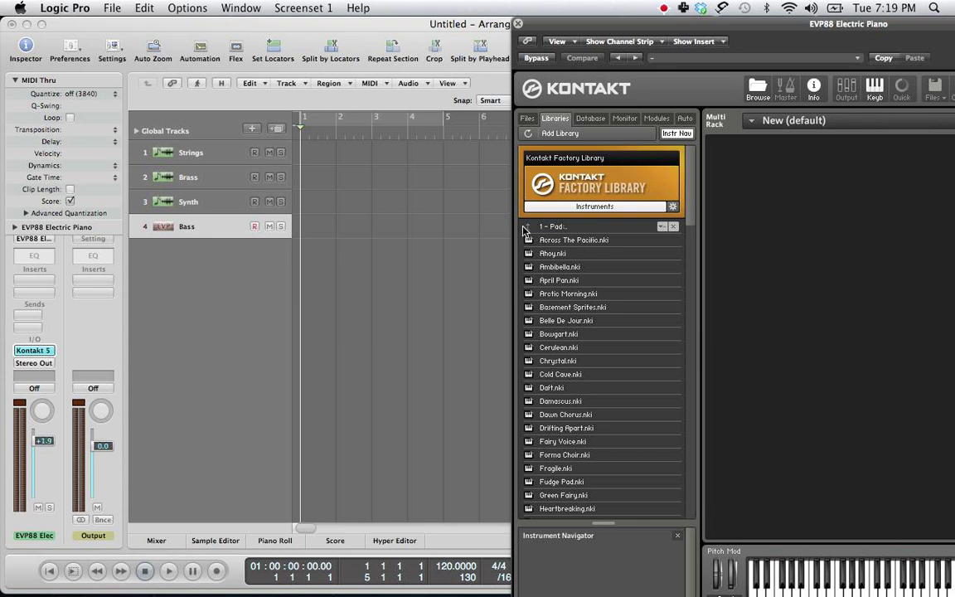
left_click(525, 228)
left_click(528, 227)
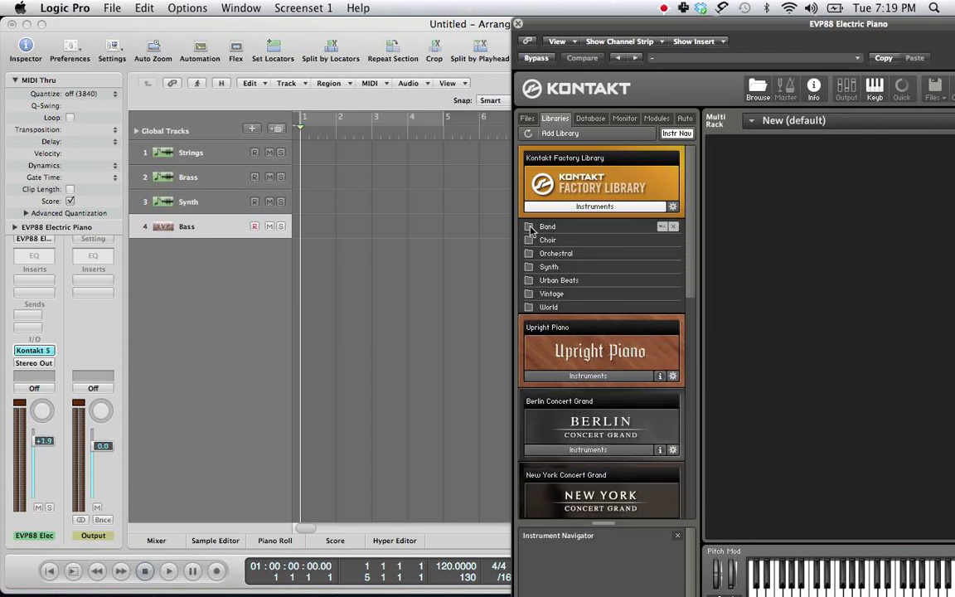
left_click(550, 253)
left_click(550, 243)
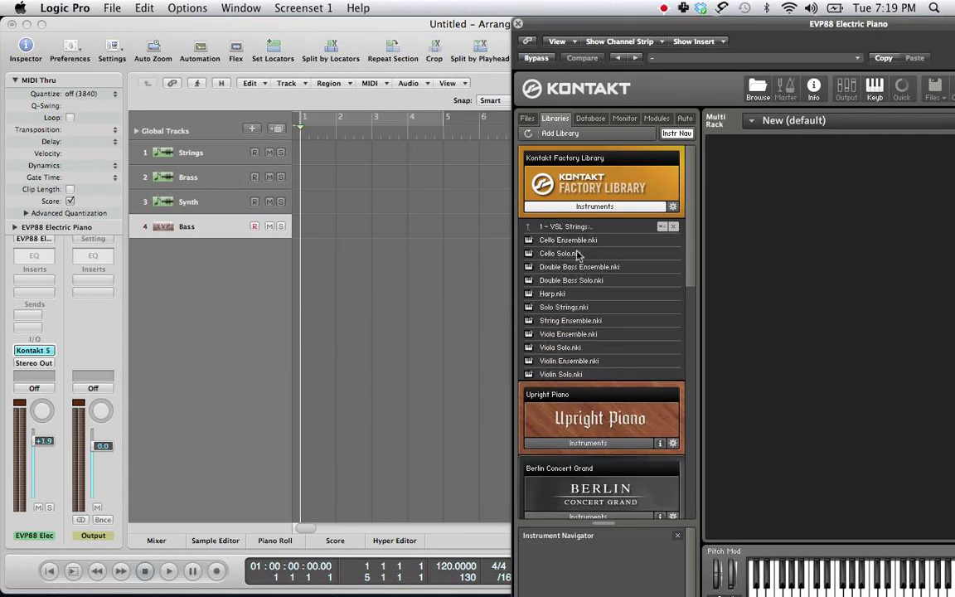
left_click(578, 255)
double_click(578, 255)
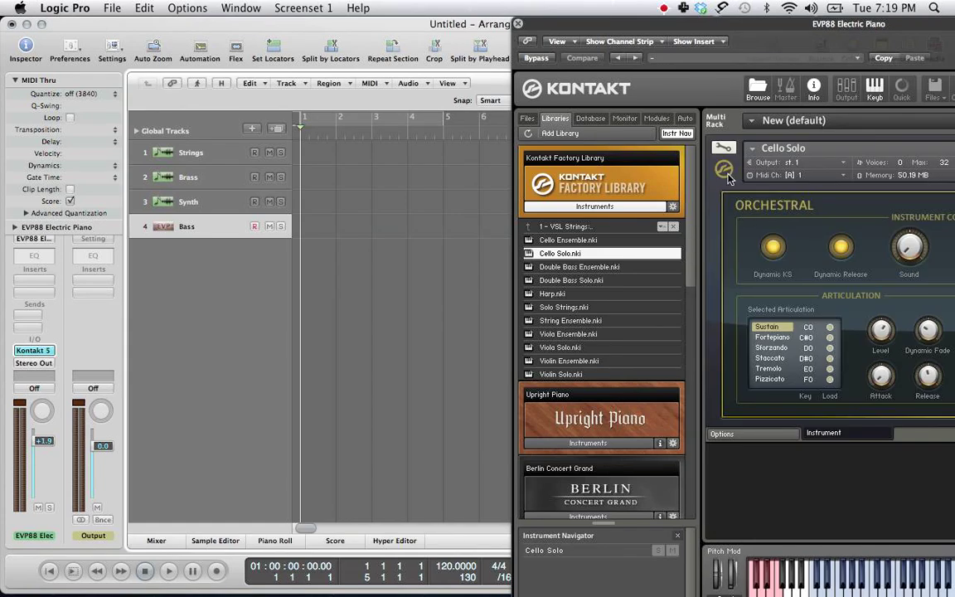
left_click(727, 172)
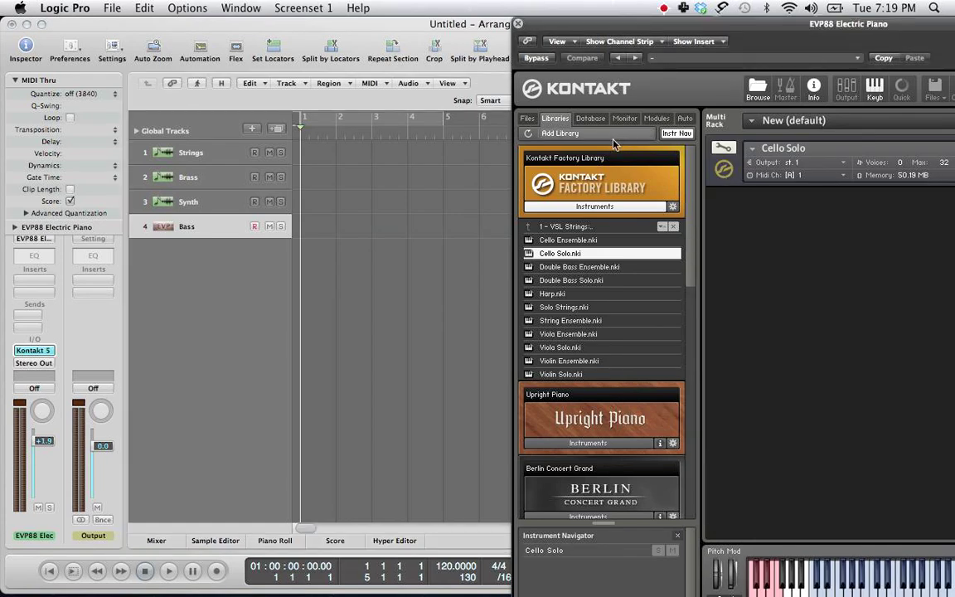
Load Trombone from the Band Horns folder into the Kontakt rack.
left_click(529, 227)
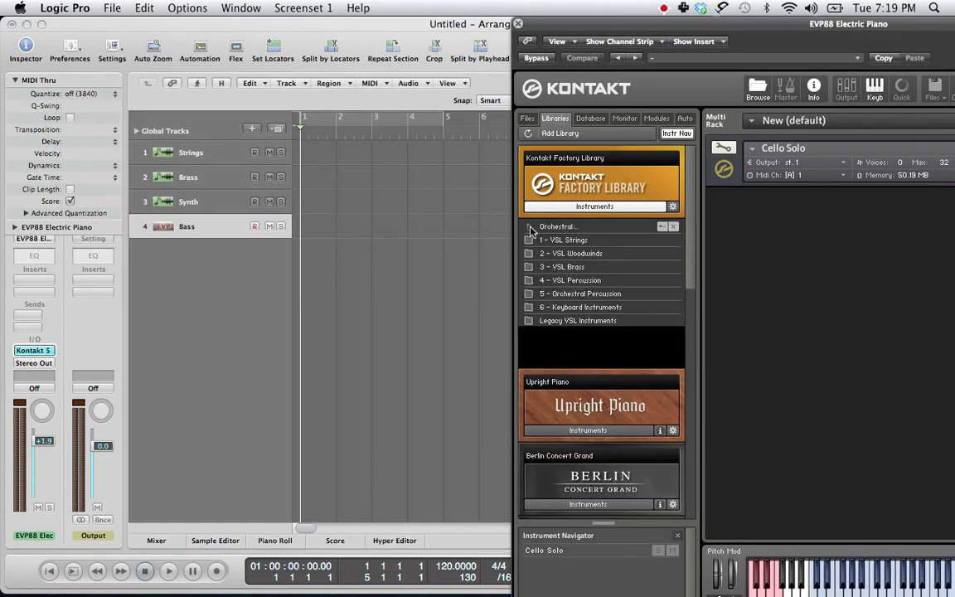
left_click(531, 229)
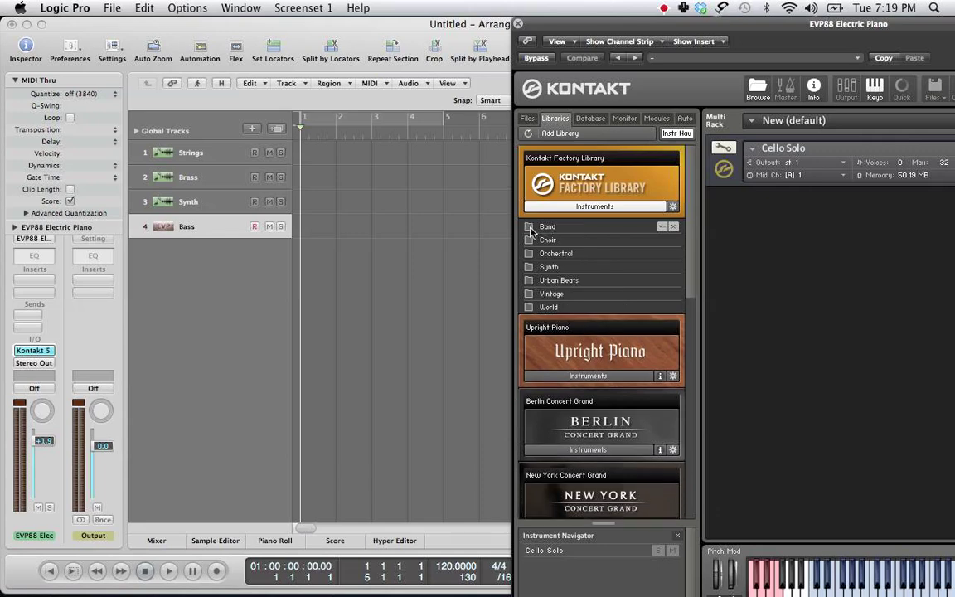
left_click(546, 229)
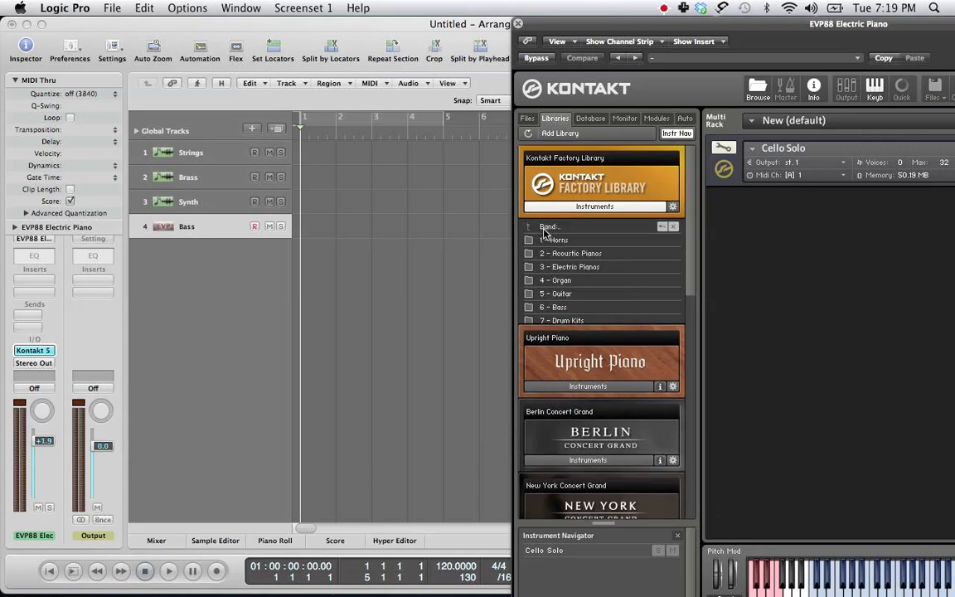
left_click(553, 240)
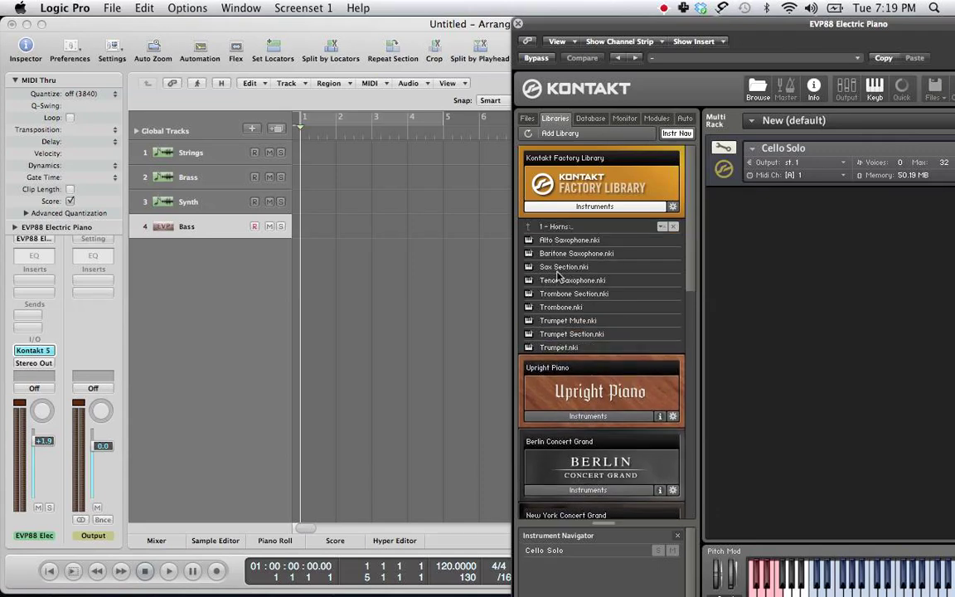
double_click(572, 308)
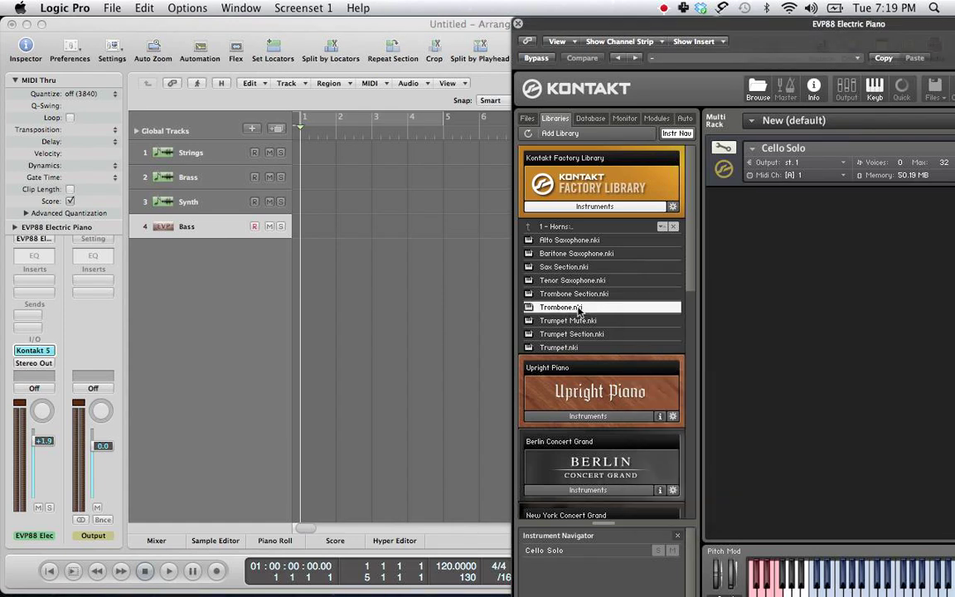
left_click(724, 222)
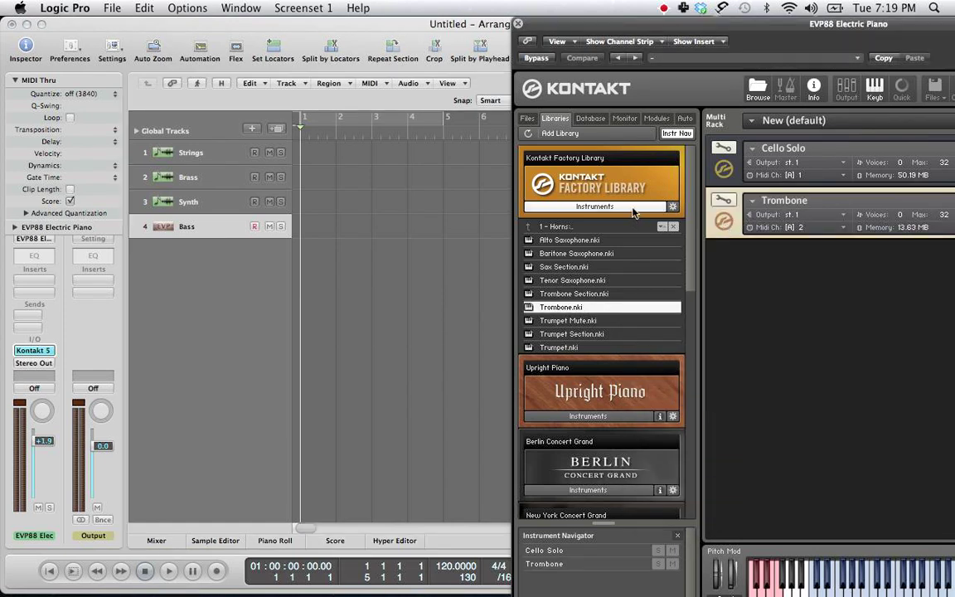
Load April Pan from the Synth Pad folder into the rack.
left_click(528, 230)
left_click(528, 227)
left_click(528, 227)
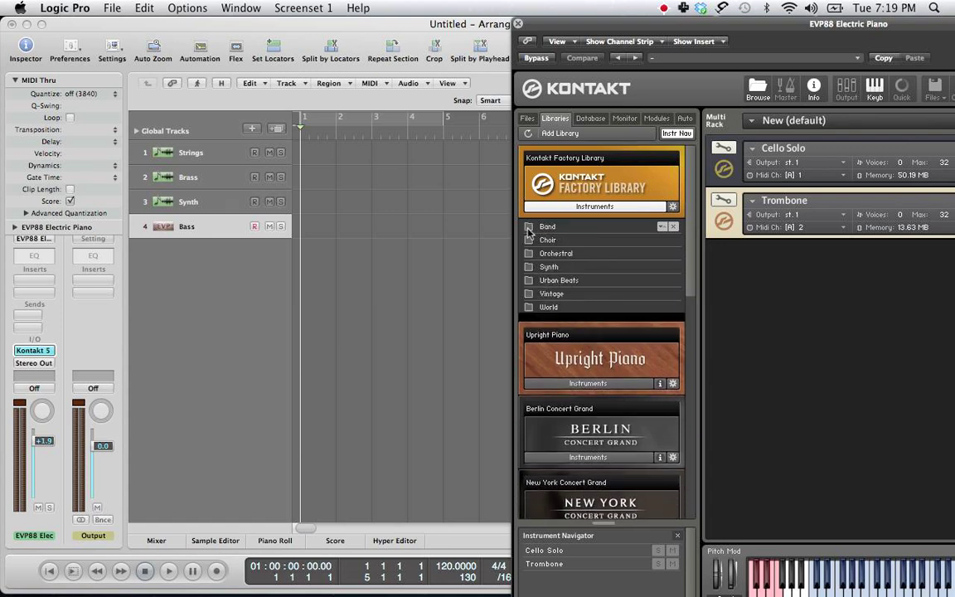
left_click(552, 266)
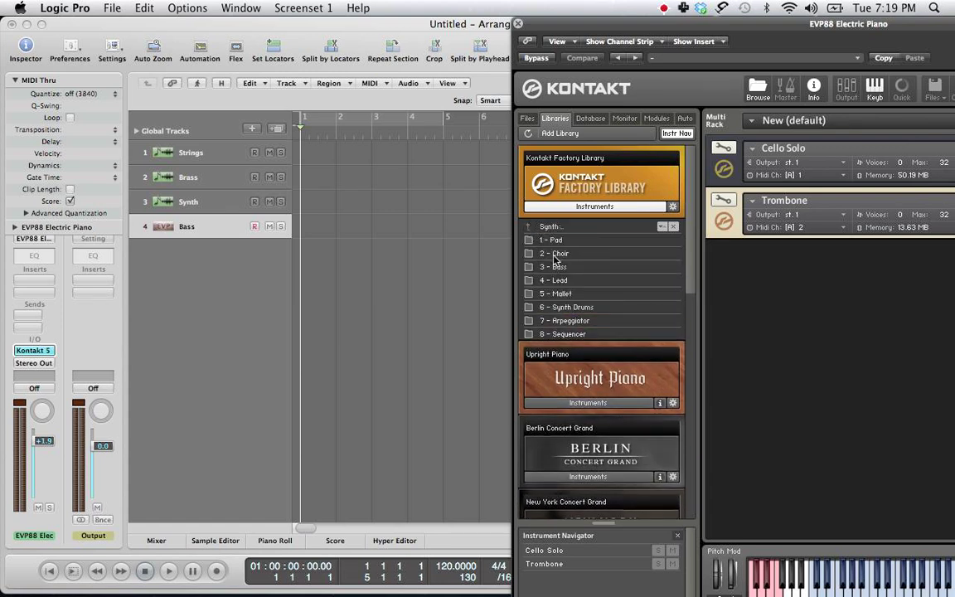
left_click(558, 241)
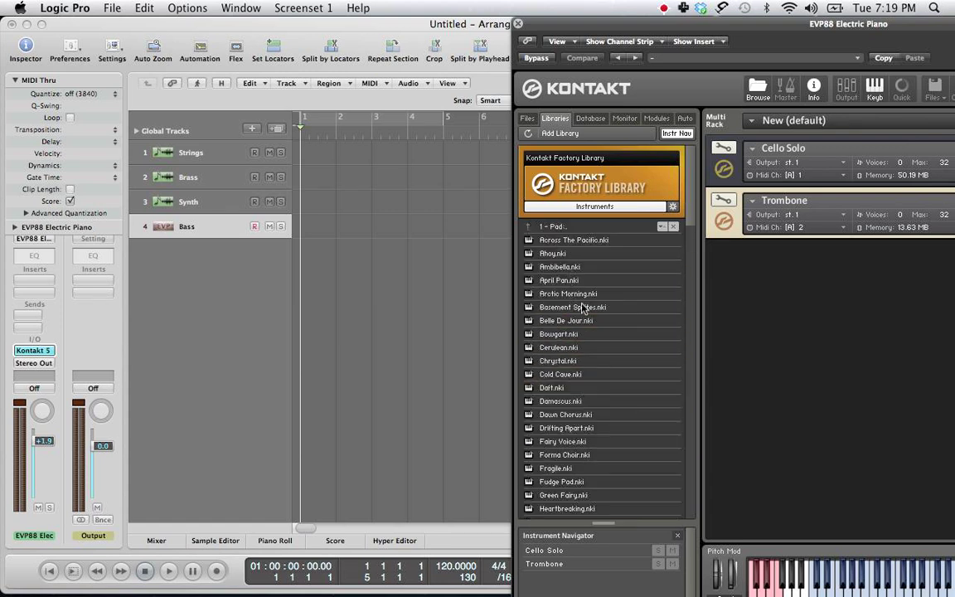
double_click(572, 280)
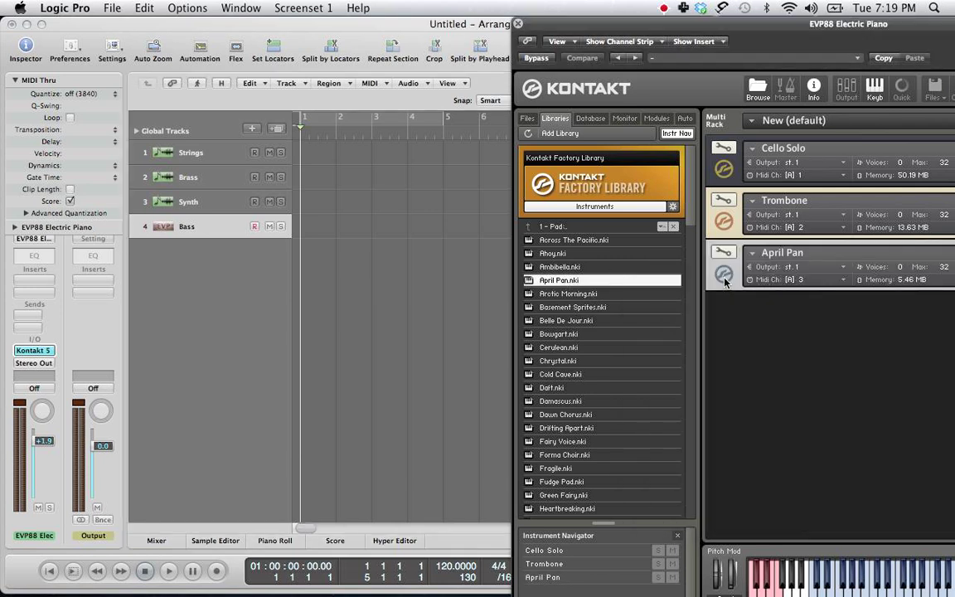
Drag Bearded from the Synth Bass folder into the rack below April Pan.
left_click(528, 227)
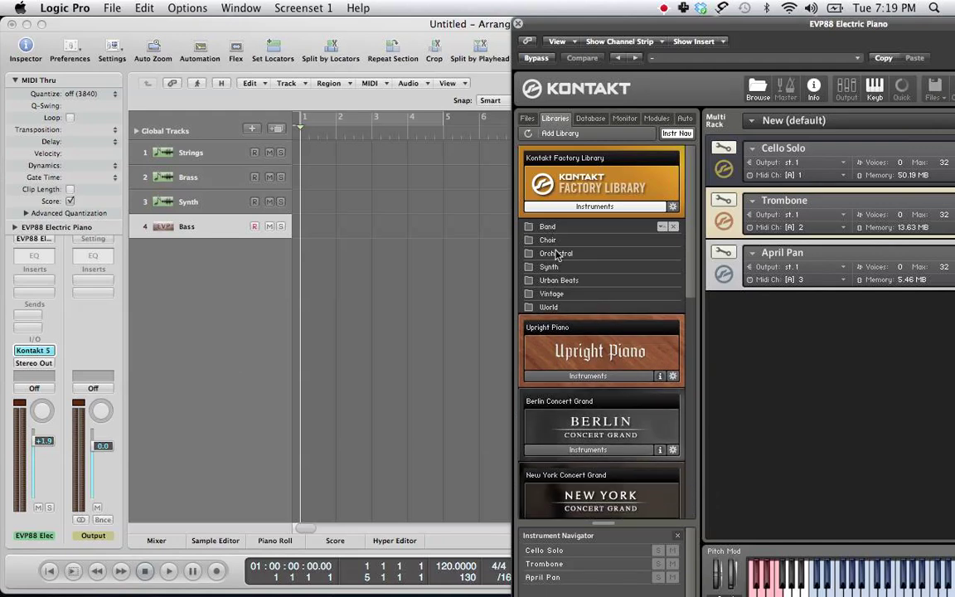
scroll(576, 280, "down", 1)
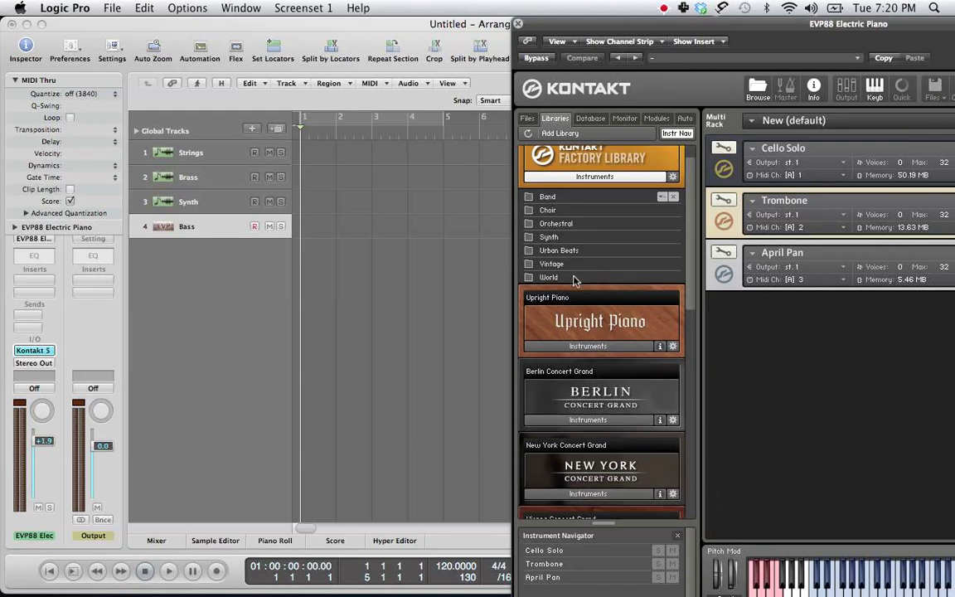
left_click(549, 238)
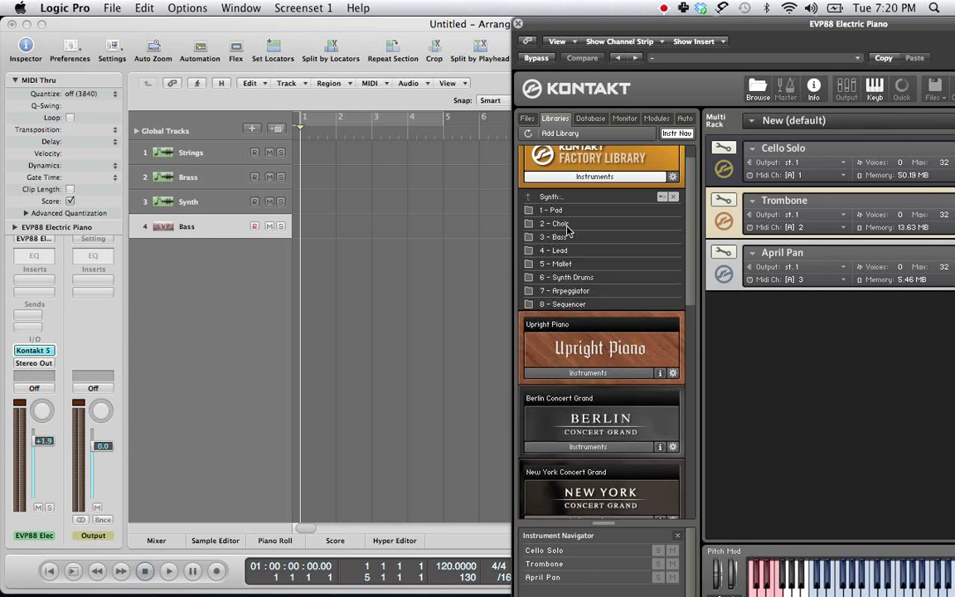
left_click(558, 239)
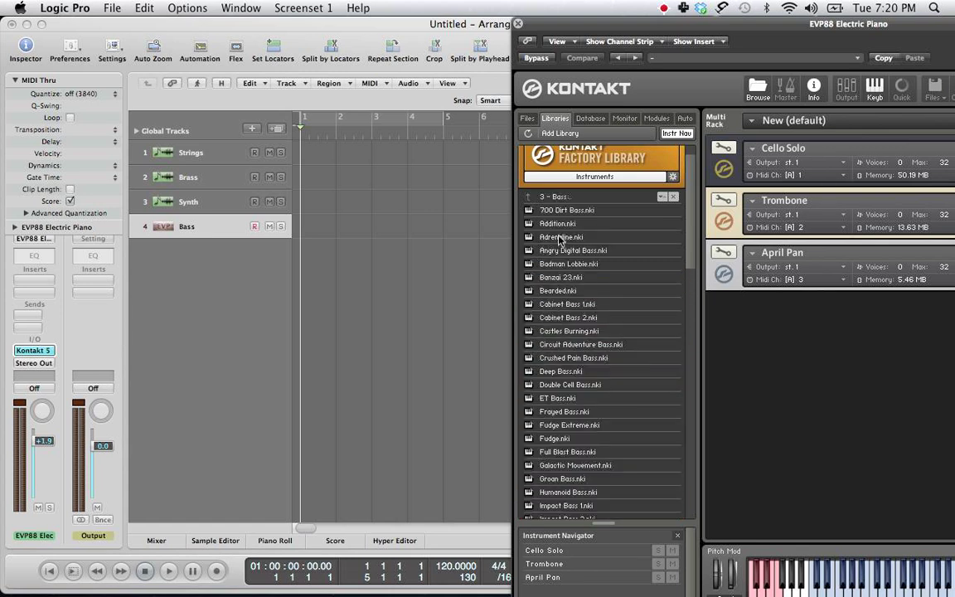
left_click(568, 291)
left_click_drag(568, 291, 724, 327)
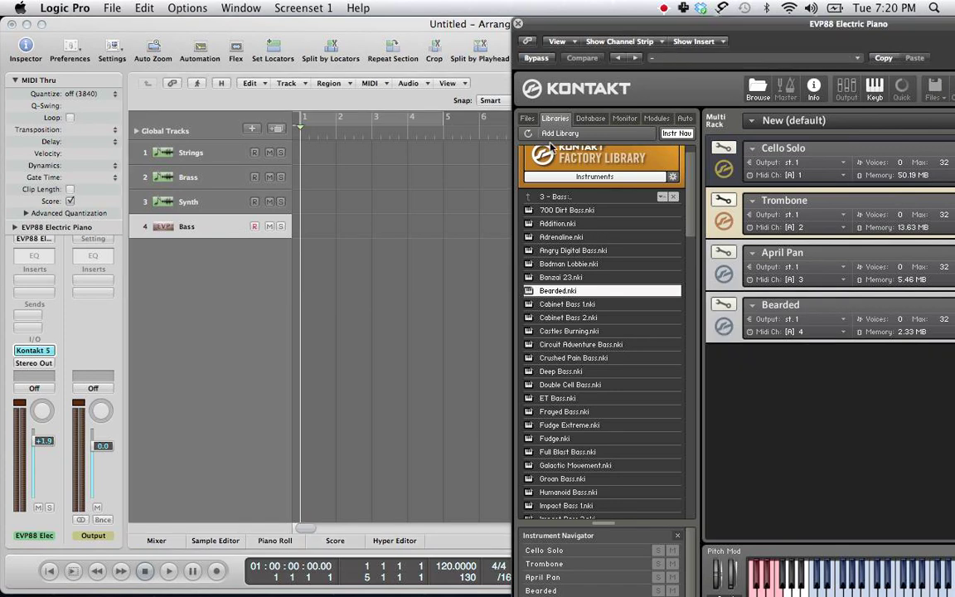
left_click(585, 177)
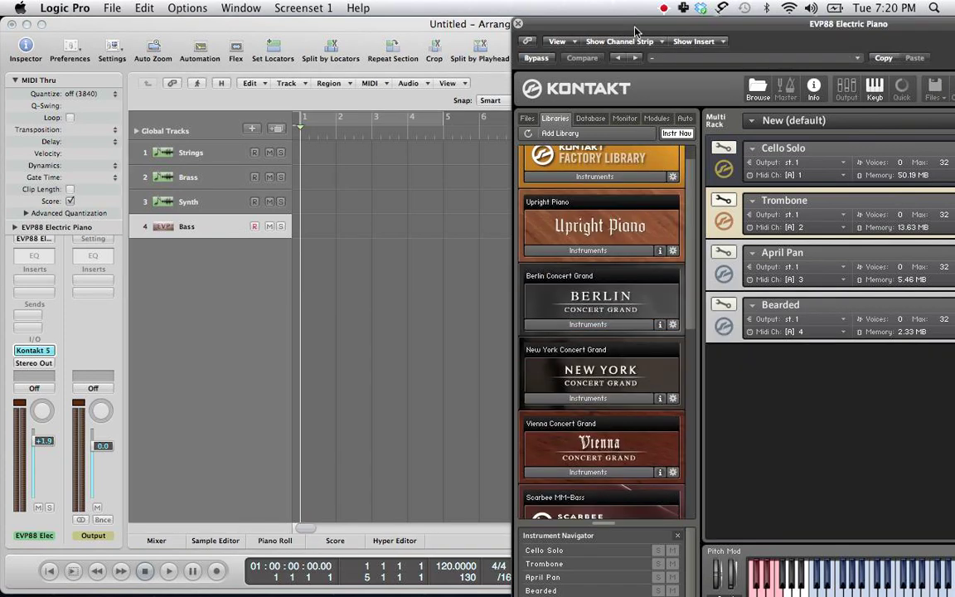
left_click_drag(636, 23, 375, 7)
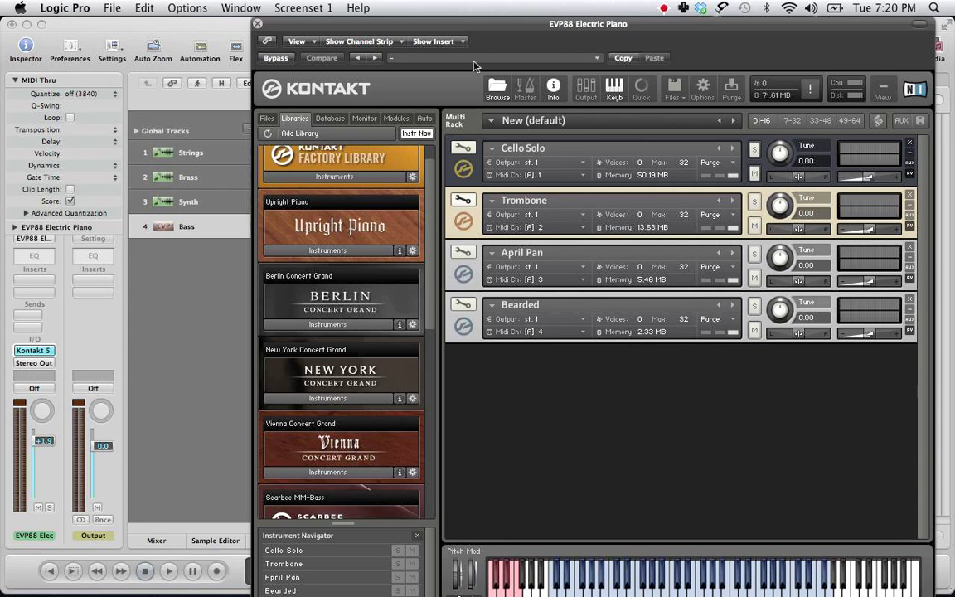
Open Kontakt's Outputs panel and its Presets / Batch Configuration menu.
left_click(584, 91)
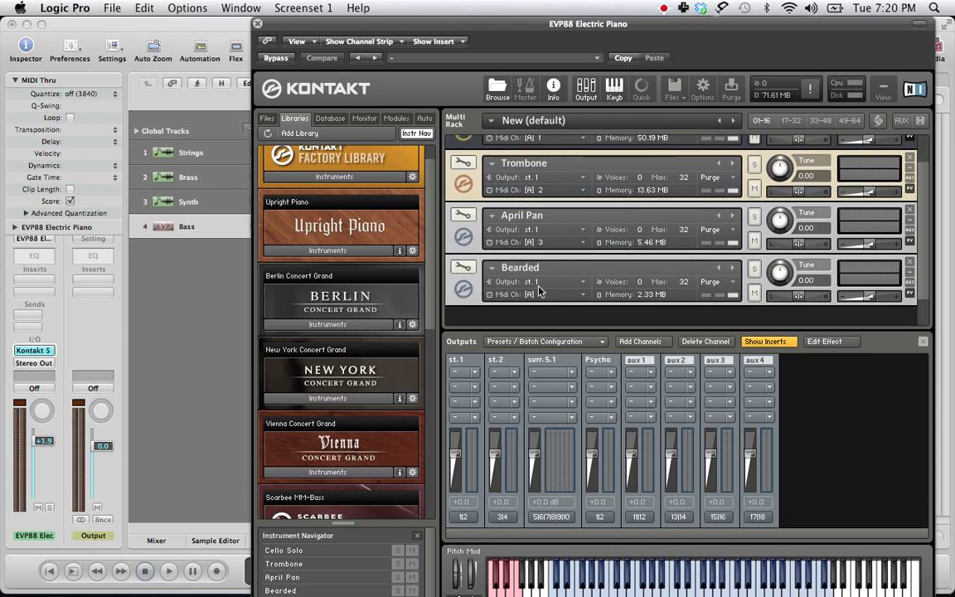
scroll(527, 251, "up", 2)
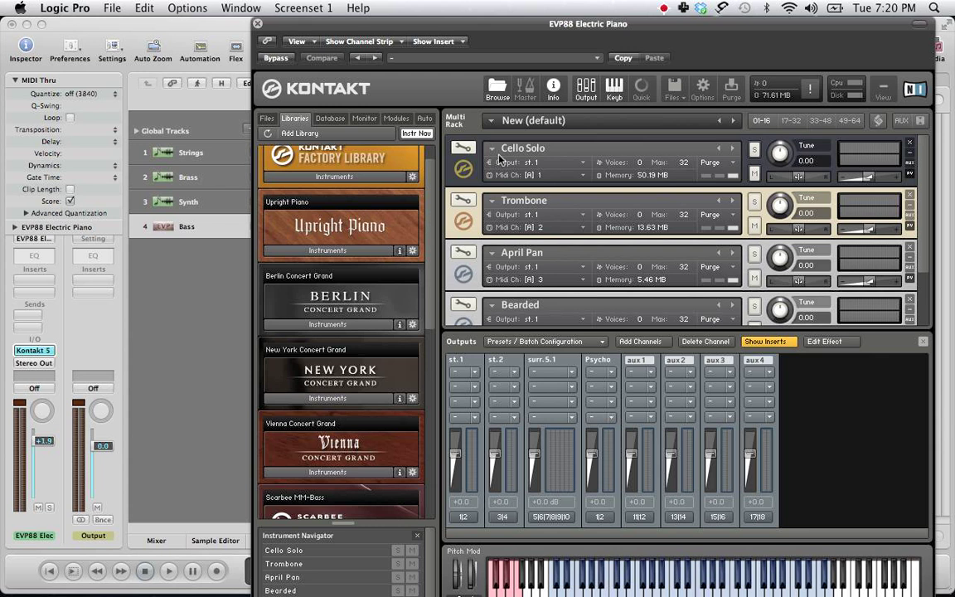
left_click(572, 343)
Clear Kontakt's output section and create one output channel per loaded instrument.
mouse_move(561, 384)
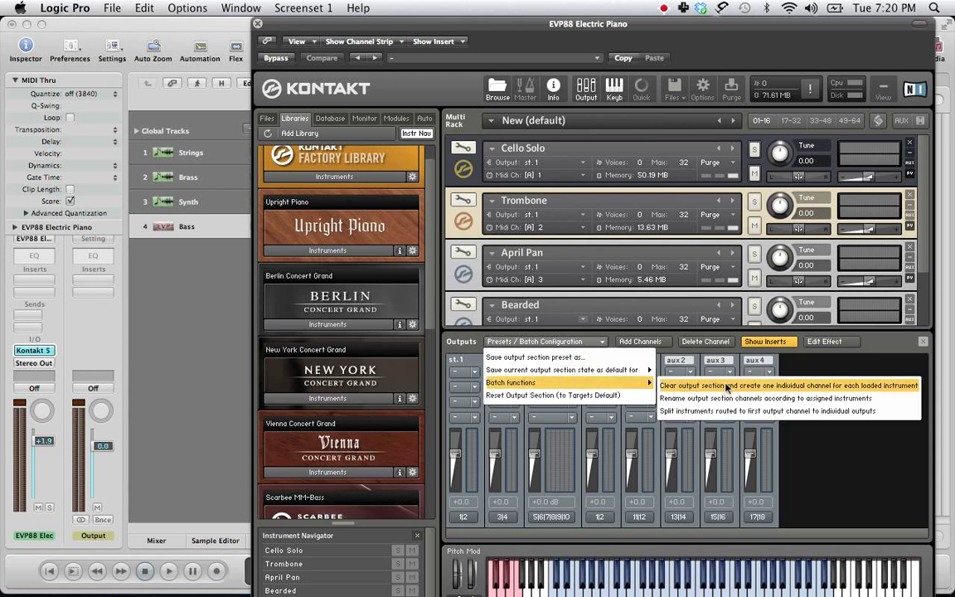
left_click(850, 390)
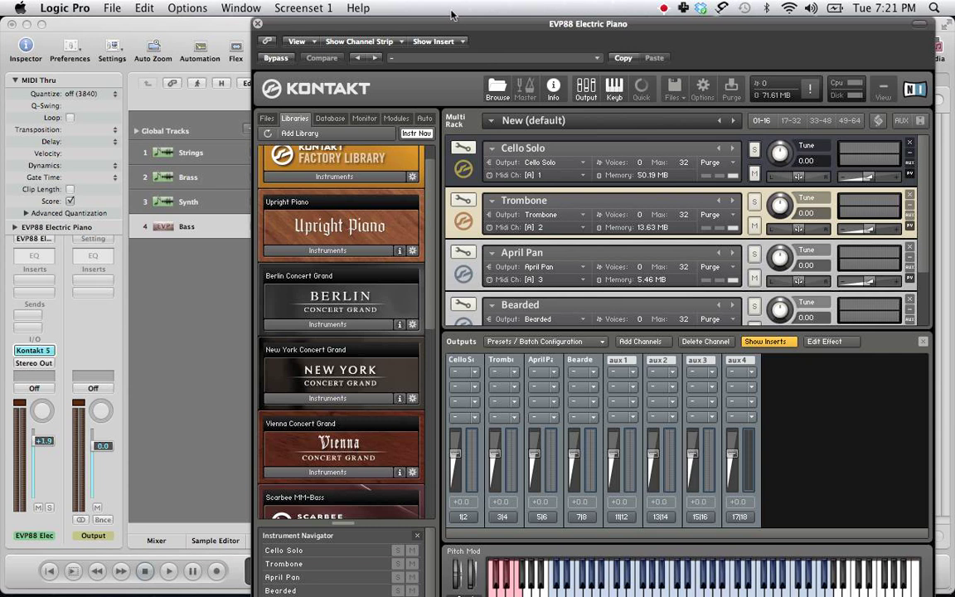
left_click(157, 541)
Add Aux 1–3 channel strips for Kontakt's outputs, removing the extra Aux 4.
left_click_drag(289, 24, 638, 25)
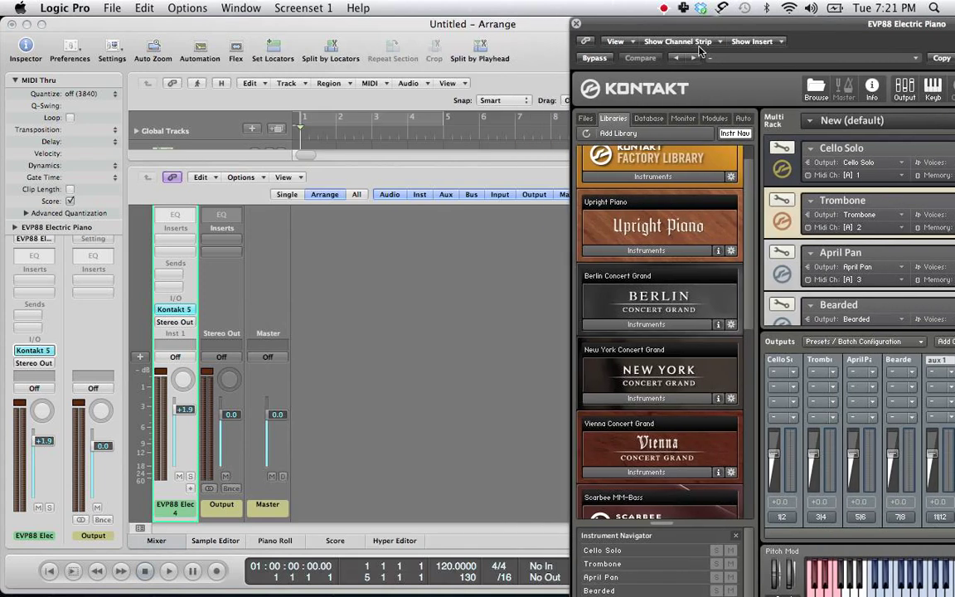
left_click(190, 489)
left_click(191, 489)
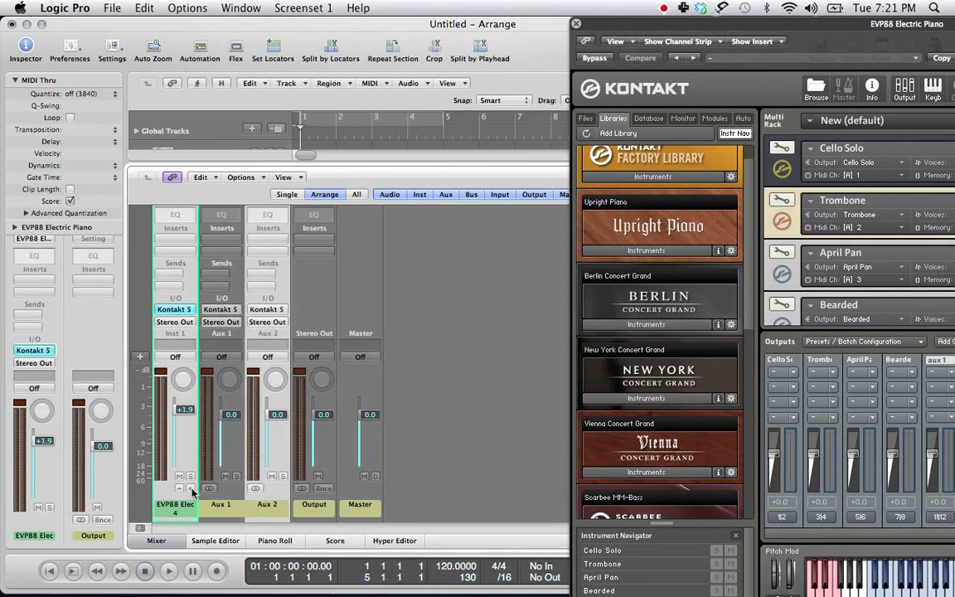
left_click(190, 489)
left_click(191, 489)
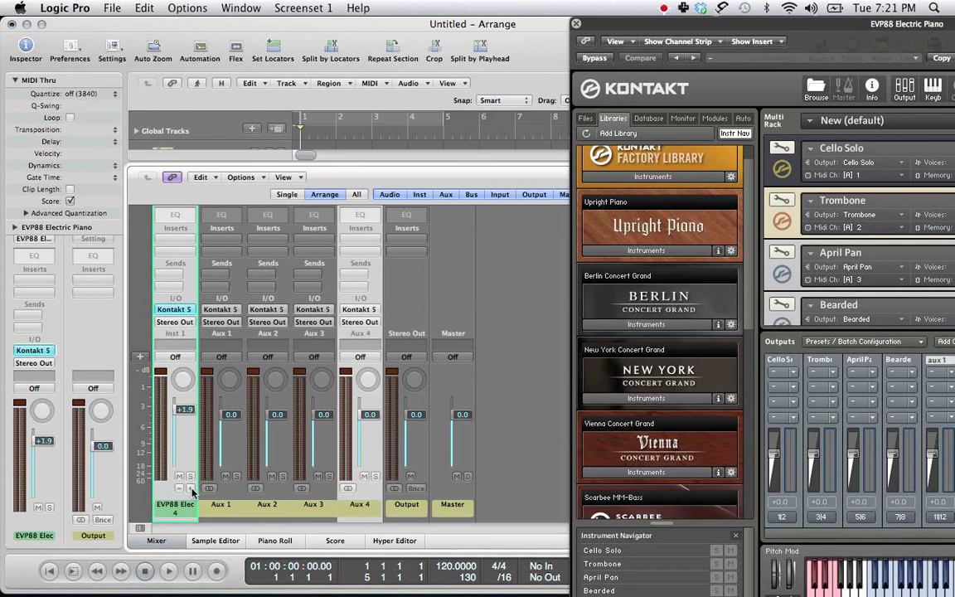
left_click(179, 488)
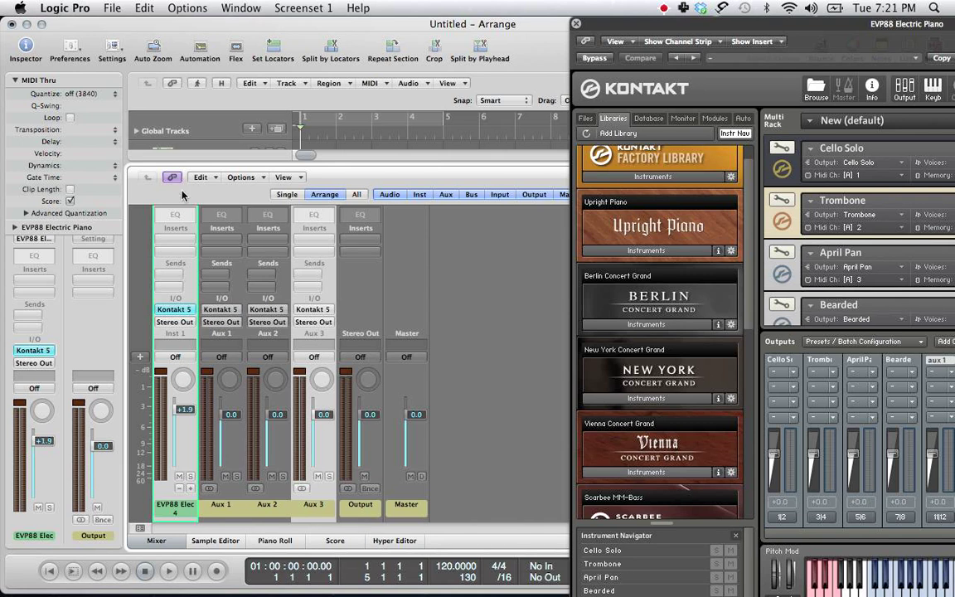
key("super+k")
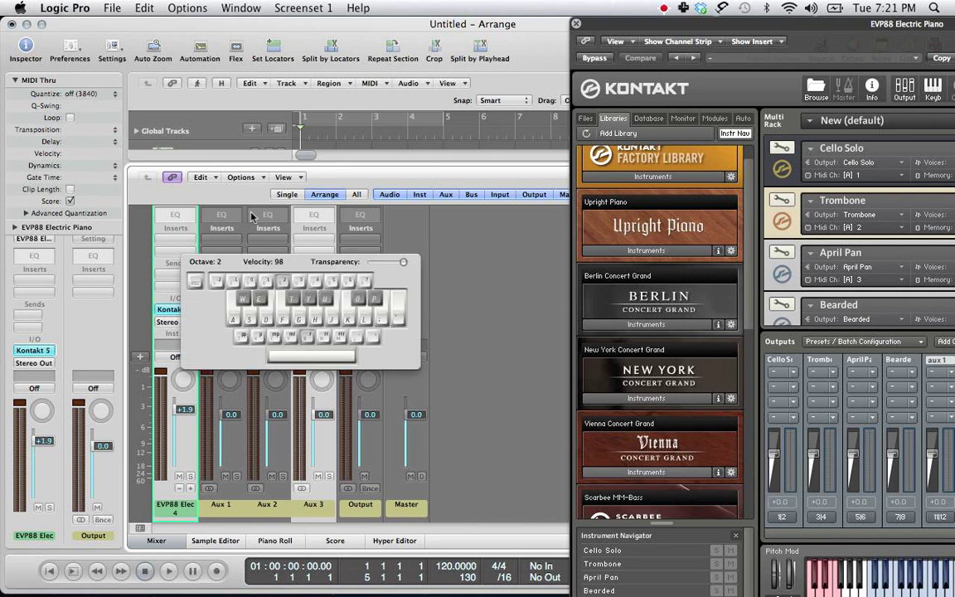
Record-enable Strings, then Brass, playing a Musical Typing test note on each.
left_click_drag(256, 261, 527, 251)
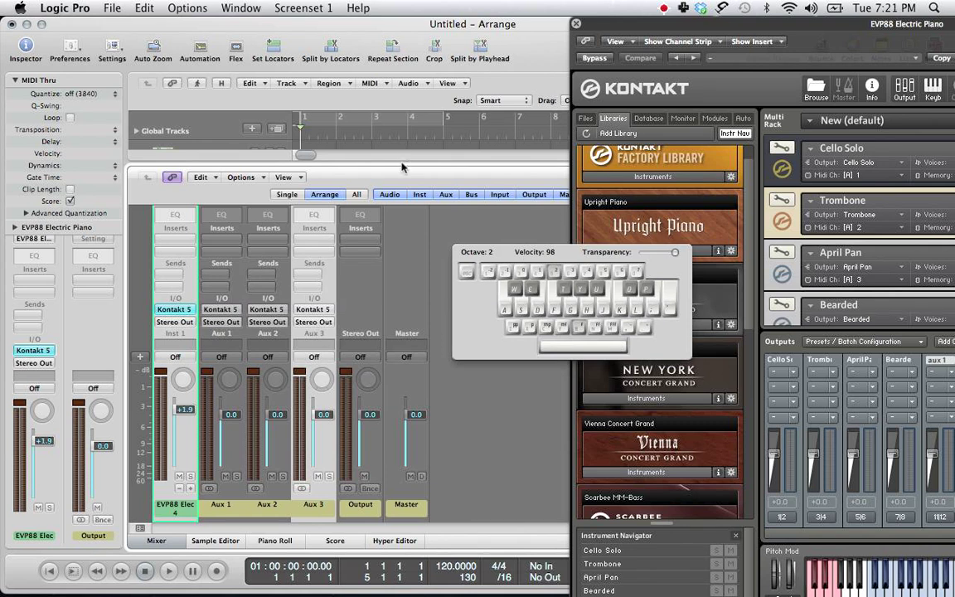
left_click_drag(364, 154, 388, 277)
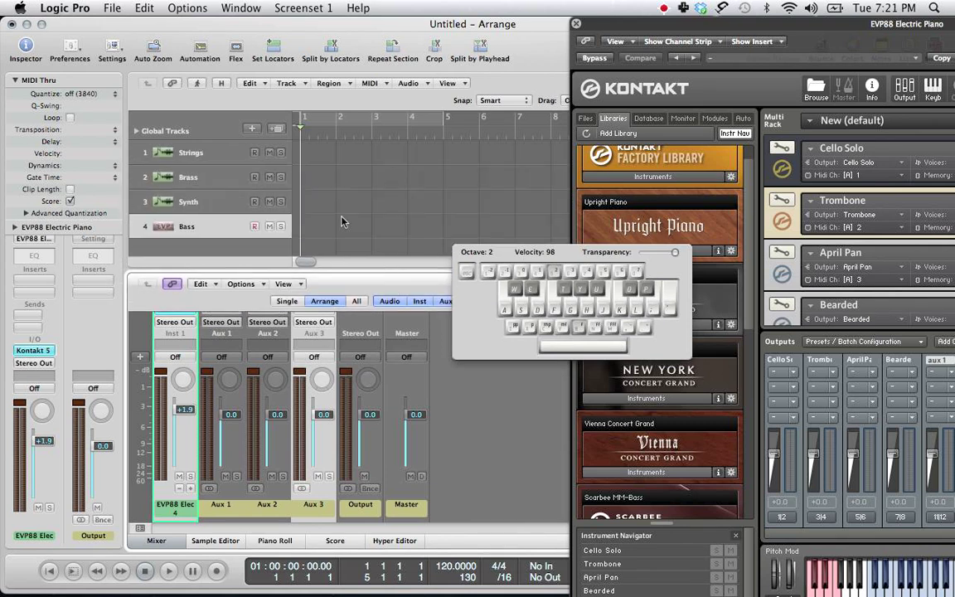
left_click(255, 152)
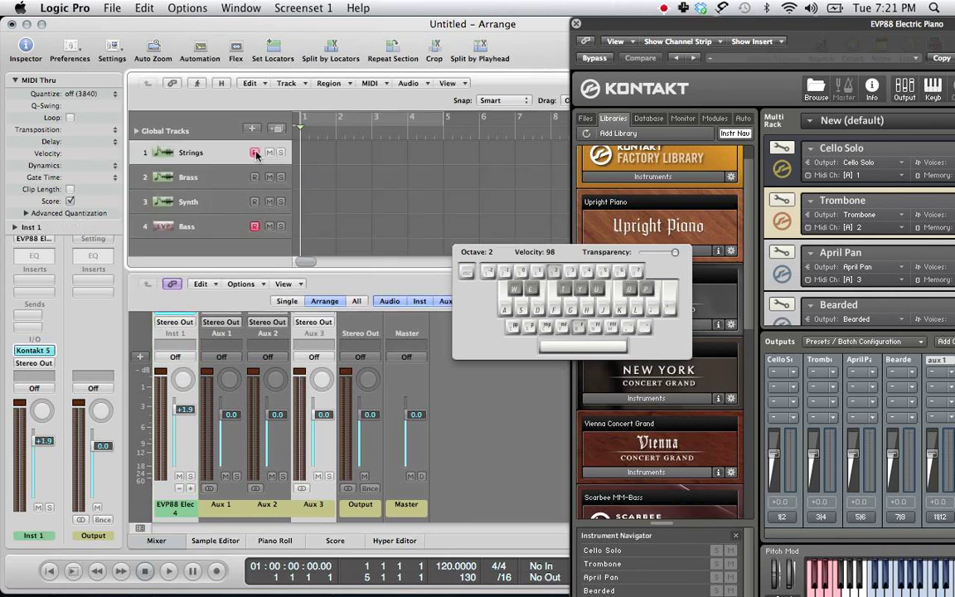
left_click(255, 227)
key("a")
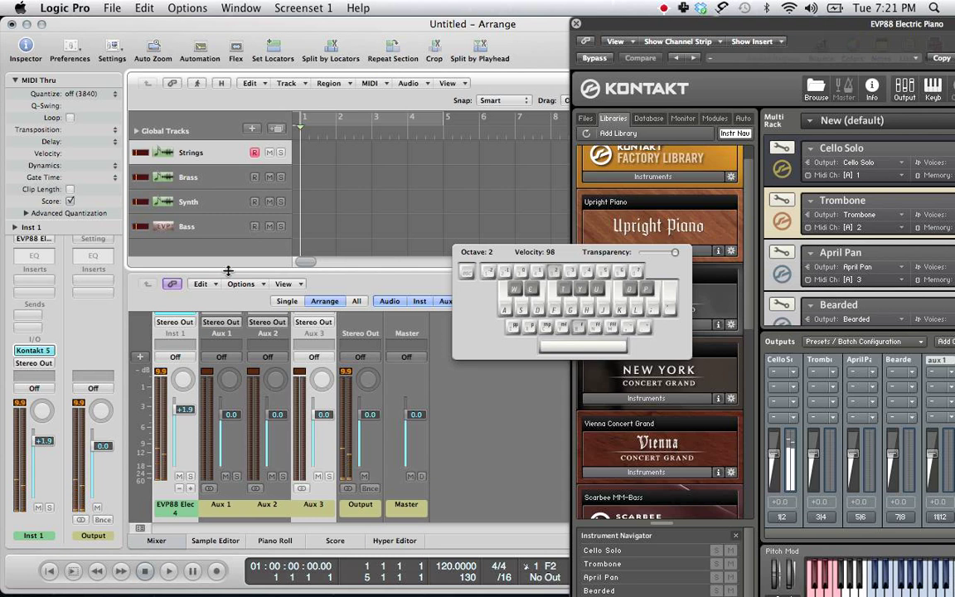
left_click(255, 178)
key("a")
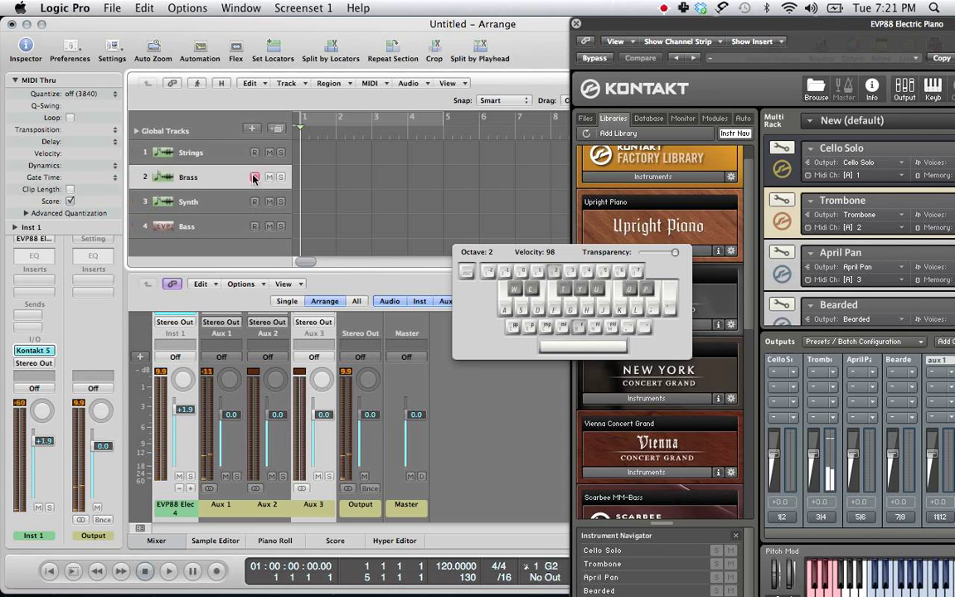
Test the Synth and Bass tracks with notes, then close Musical Typing.
left_click(256, 202)
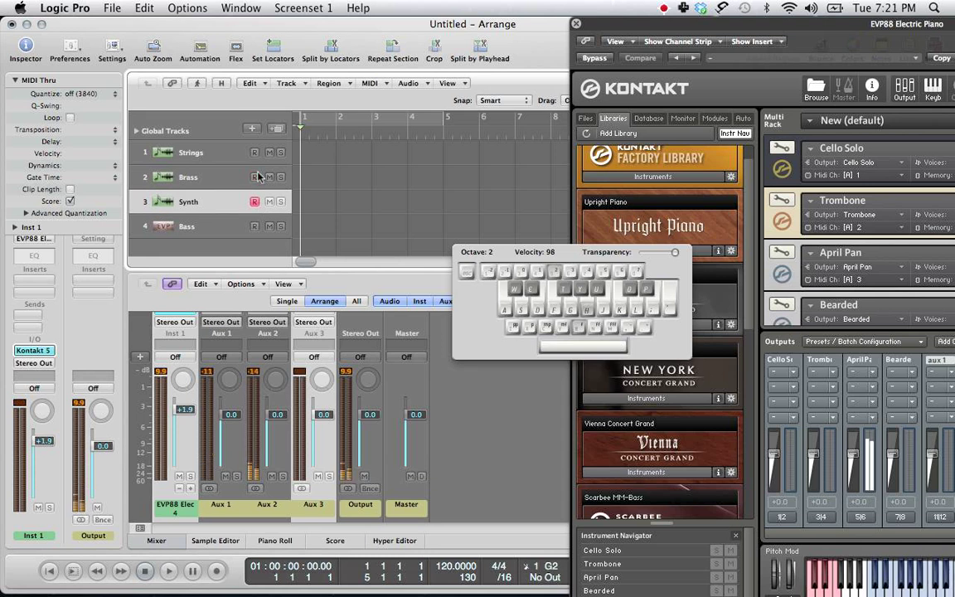
key("h")
left_click(255, 201)
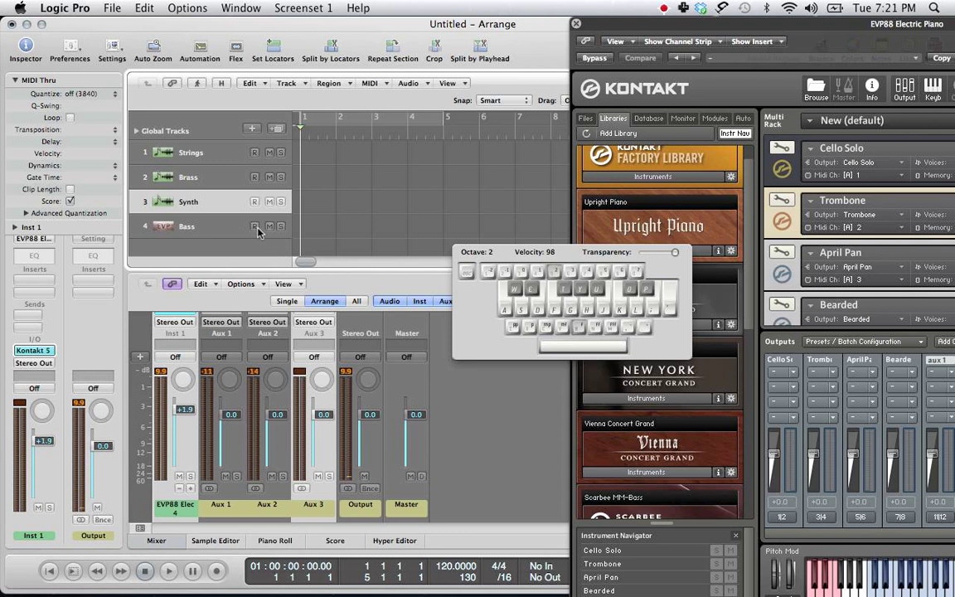
left_click(255, 226)
key("g")
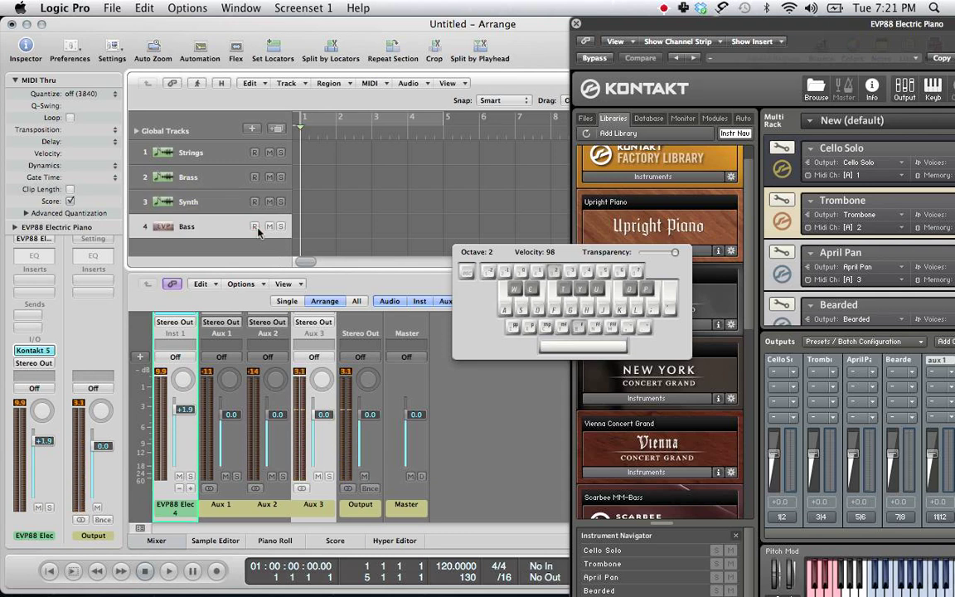
key("super+k")
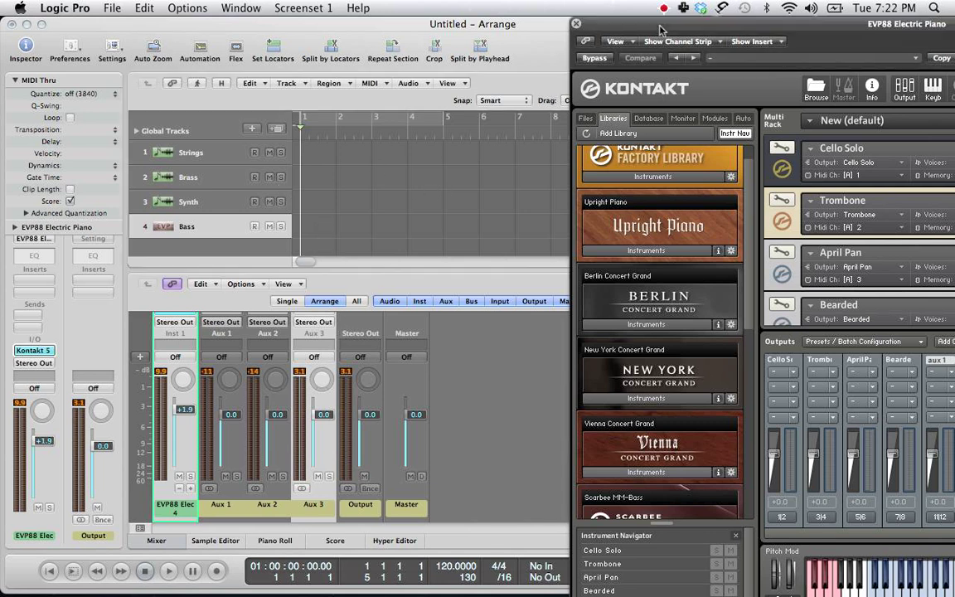
Show volume automation lanes on all four tracks and close the Mixer.
left_click_drag(593, 24, 402, 23)
left_click_drag(570, 23, 462, 24)
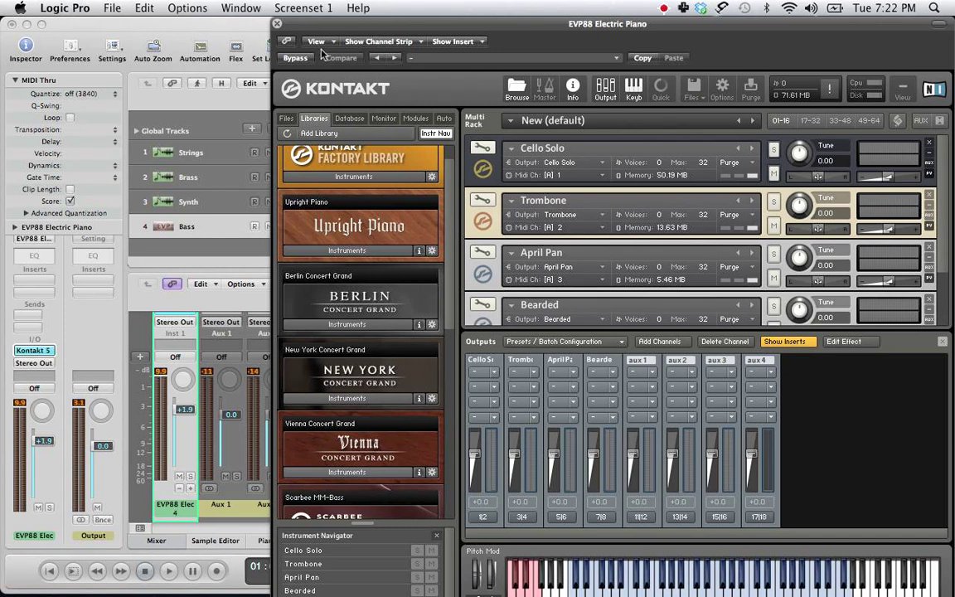
left_click_drag(322, 25, 575, 26)
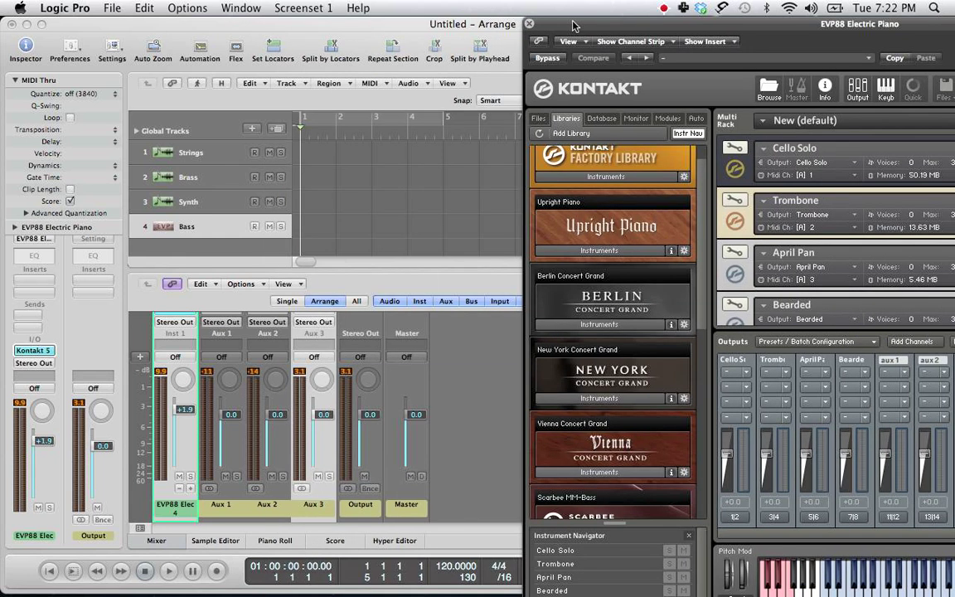
left_click(201, 51)
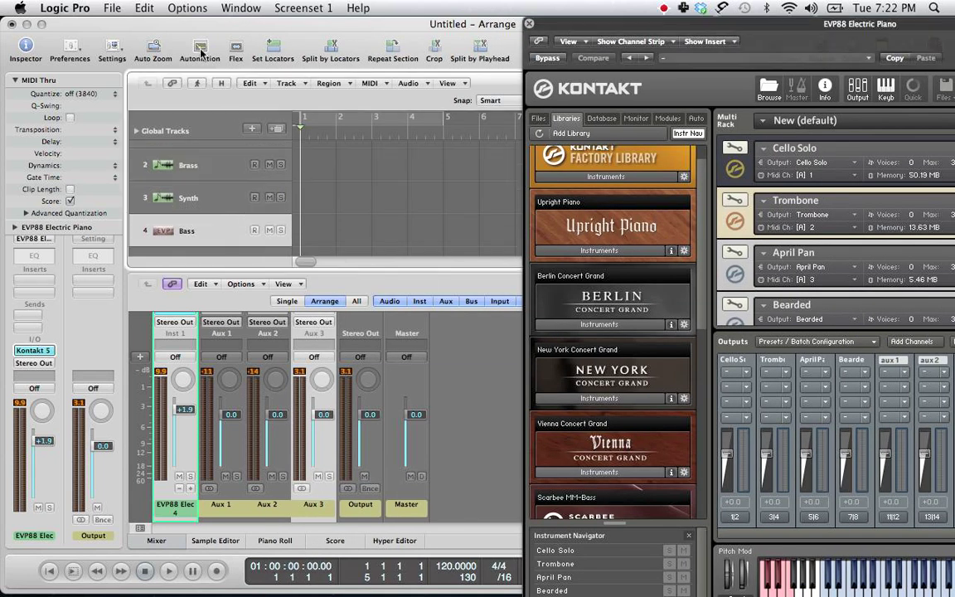
key("x")
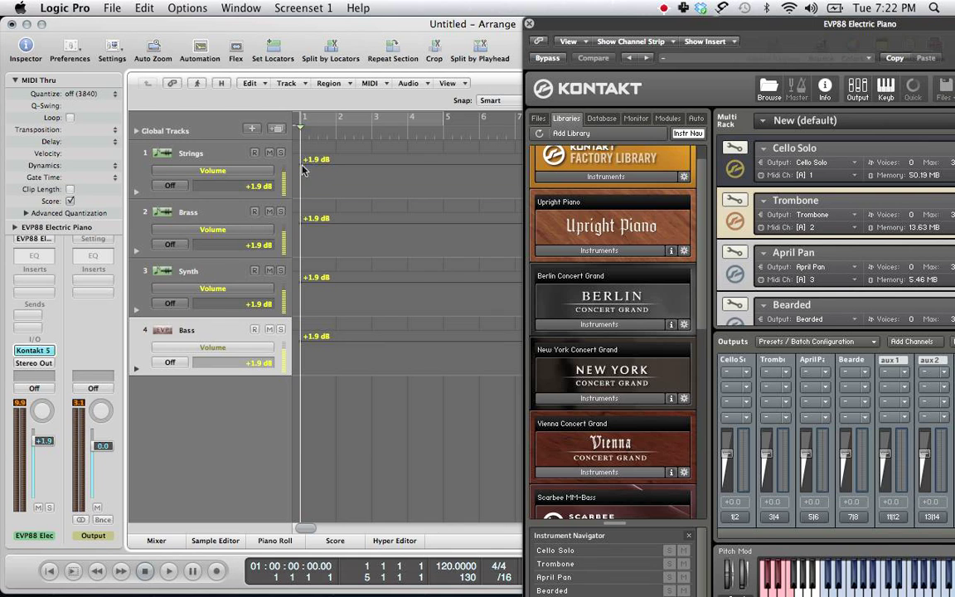
Lower the Strings volume automation line past -4.6 dB and settle it at -6.1 dB.
mouse_move(302, 170)
left_mouse_down()
mouse_move(303, 204)
mouse_move(303, 168)
mouse_move(302, 186)
left_mouse_up()
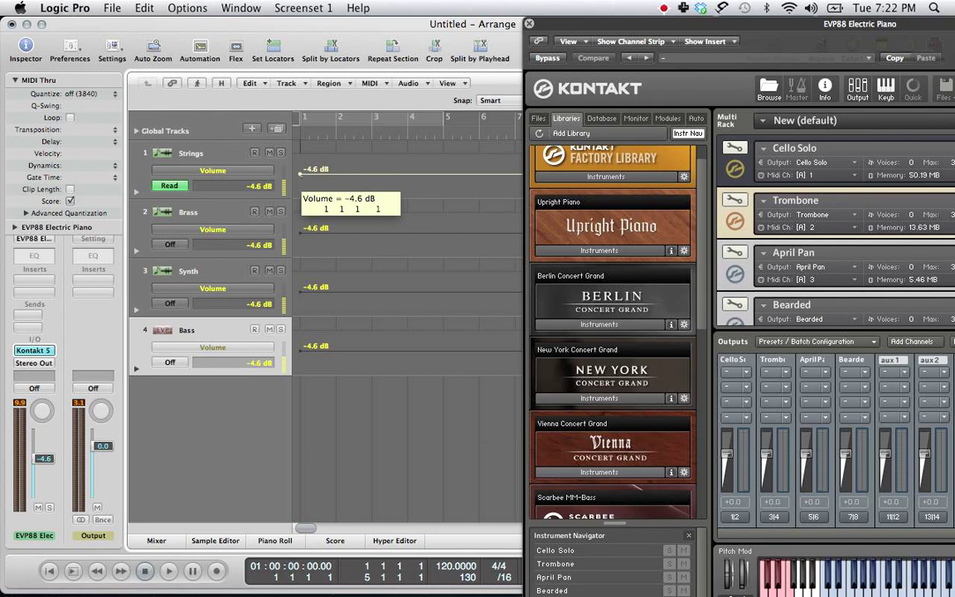
left_click_drag(301, 173, 301, 172)
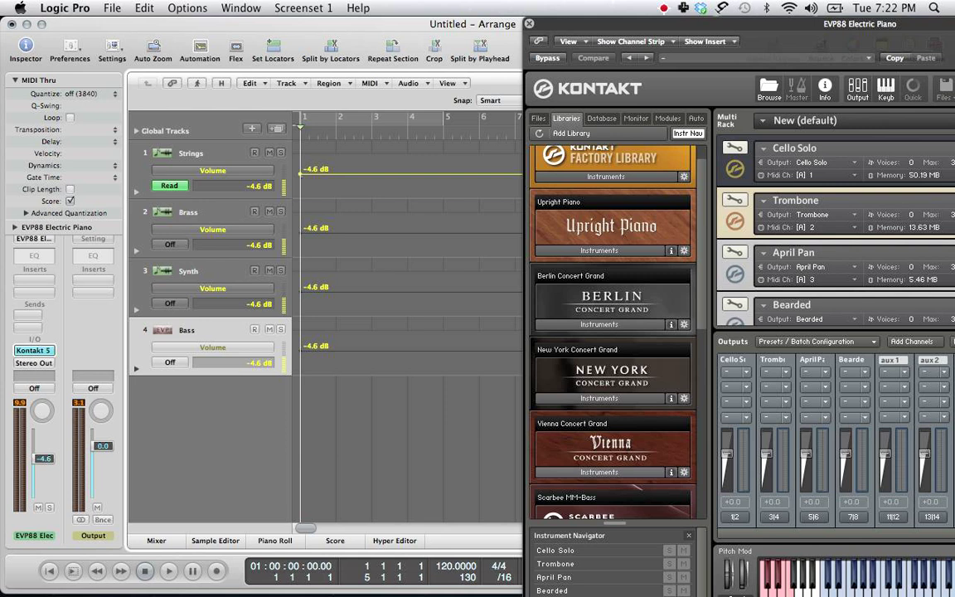
left_click_drag(301, 173, 301, 175)
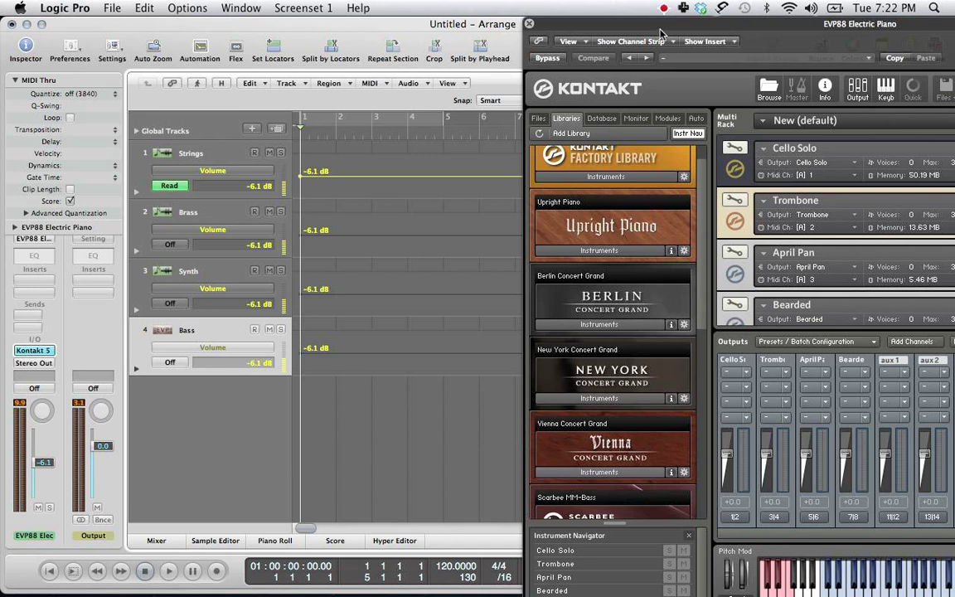
Shift the Kontakt window left and open its Auto host automation list.
left_click_drag(661, 23, 488, 20)
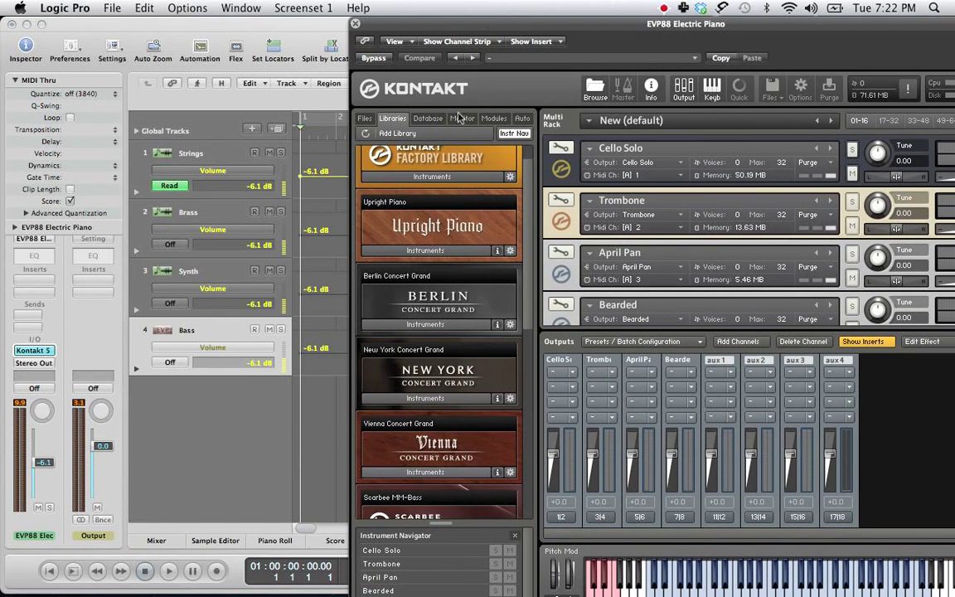
mouse_move(498, 22)
left_mouse_down()
mouse_move(511, 25)
mouse_move(494, 25)
left_mouse_up()
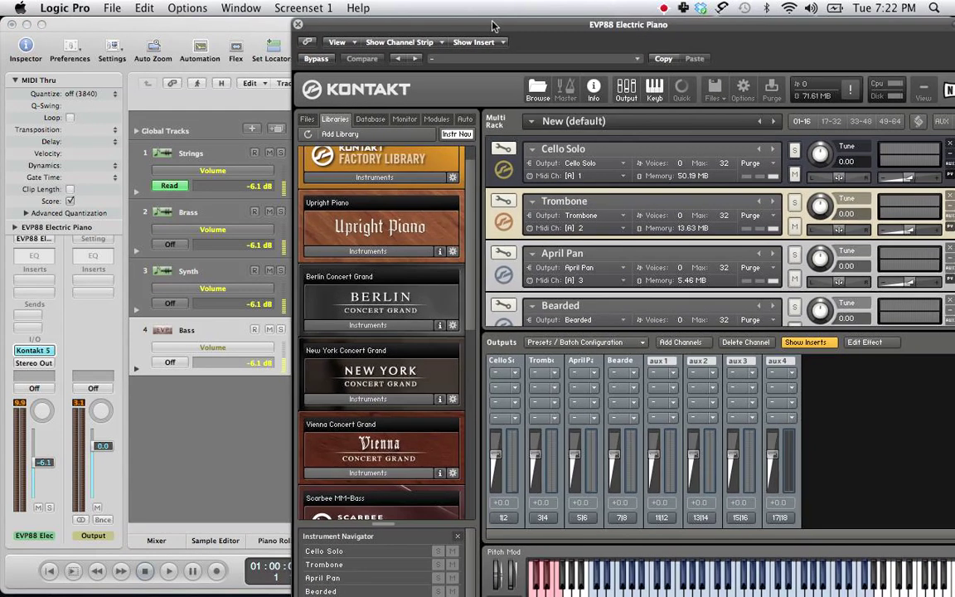
left_click(466, 120)
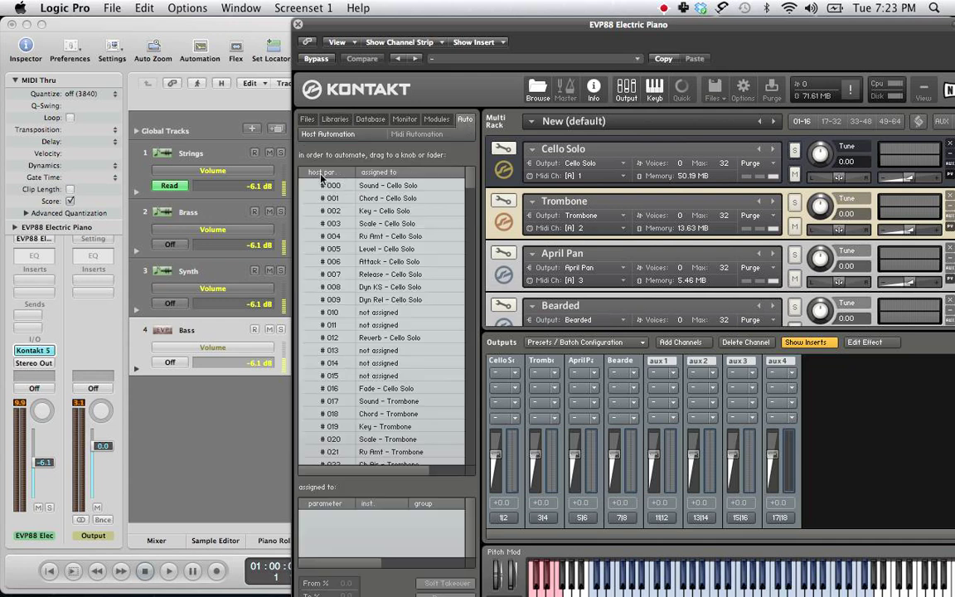
Scroll the Host Automation list down to the unassigned #103 entry.
scroll(365, 191, "down", 3)
scroll(364, 191, "up", 3)
scroll(402, 247, "down", 2)
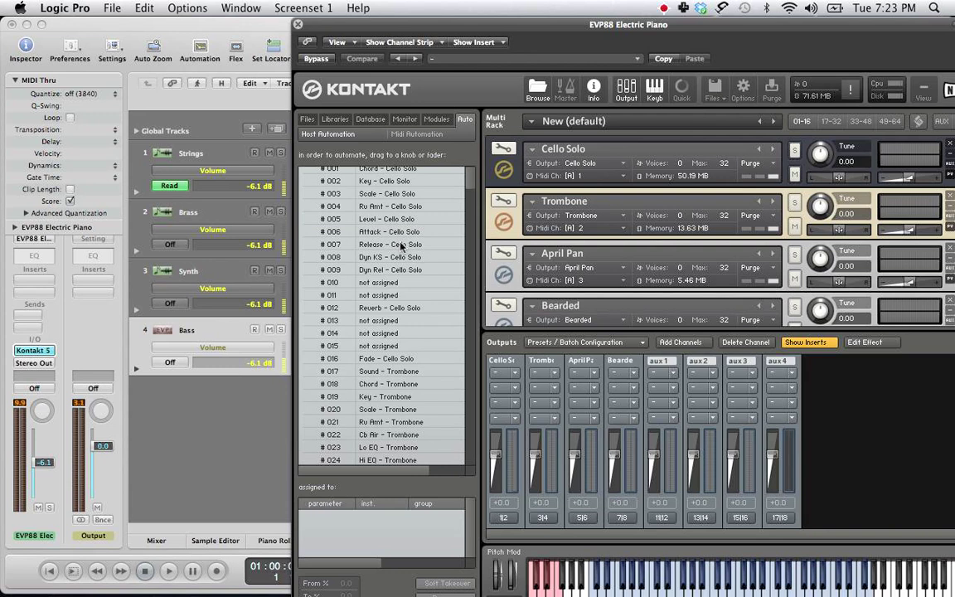
scroll(402, 247, "down", 2)
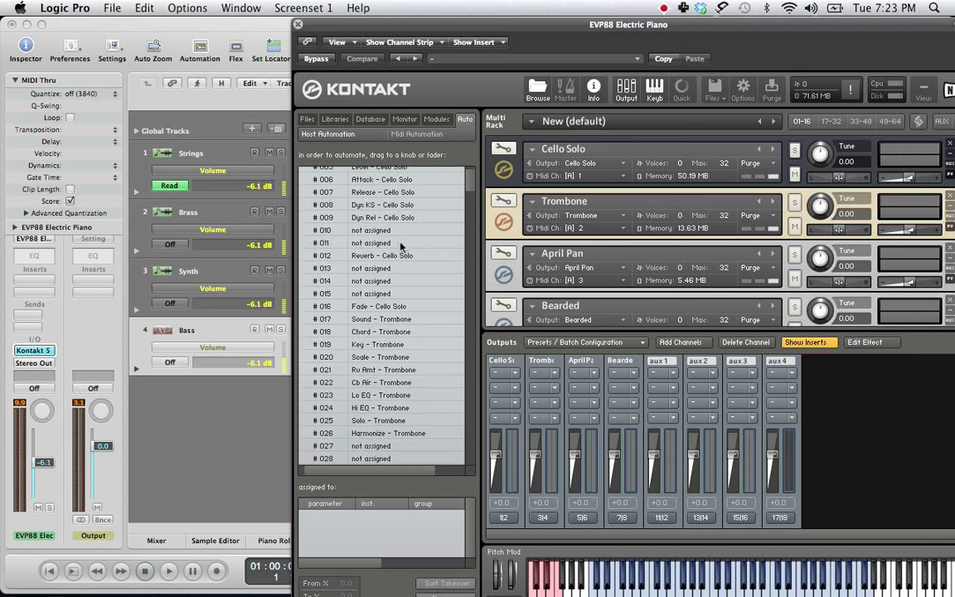
scroll(402, 312, "down", 6)
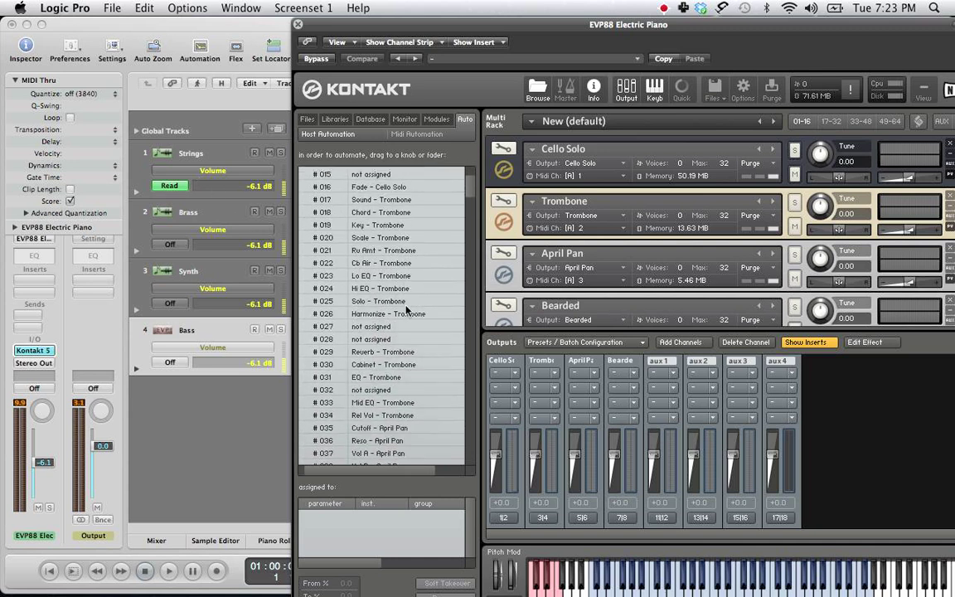
scroll(407, 311, "down", 20)
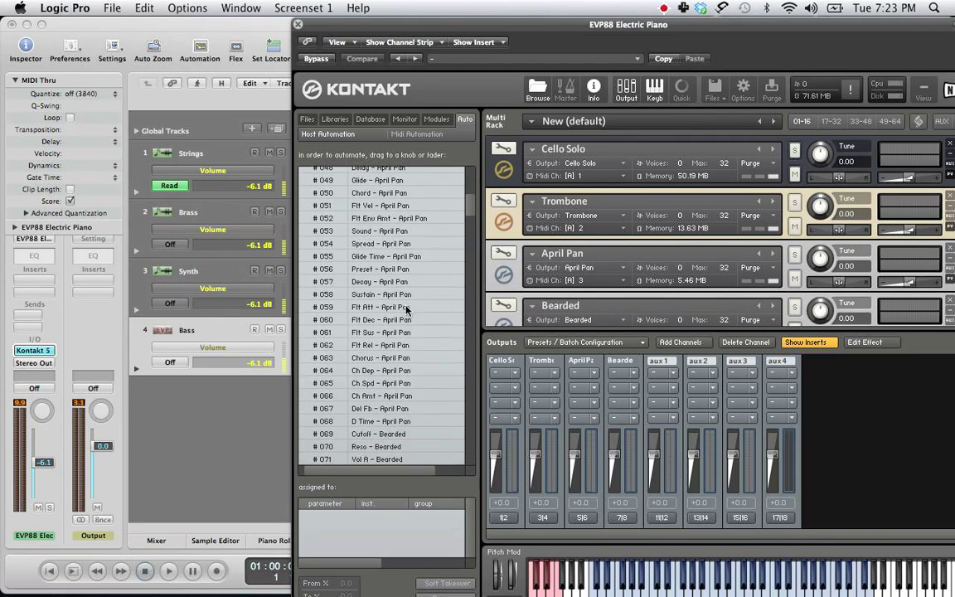
scroll(406, 311, "down", 14)
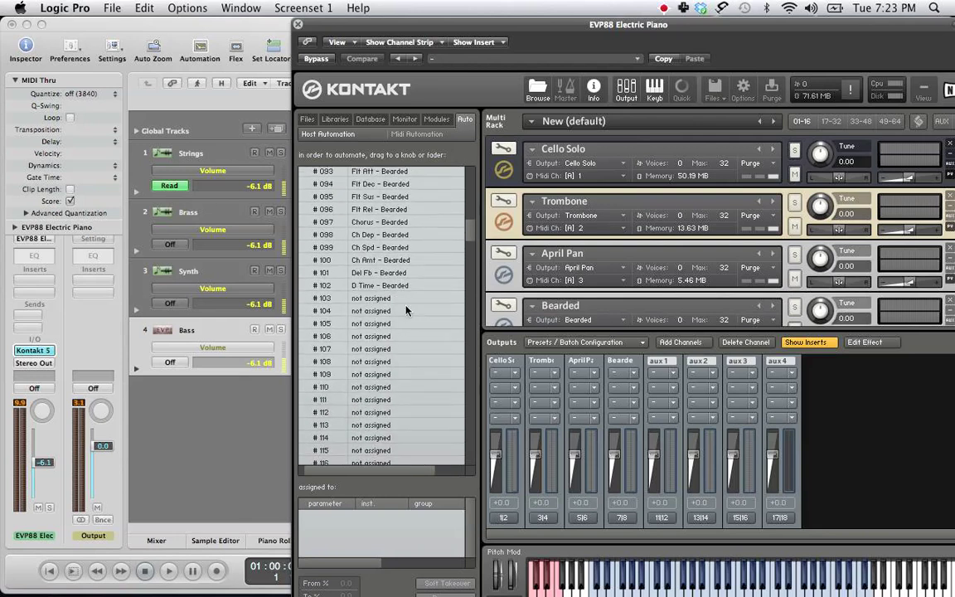
scroll(406, 310, "down", 3)
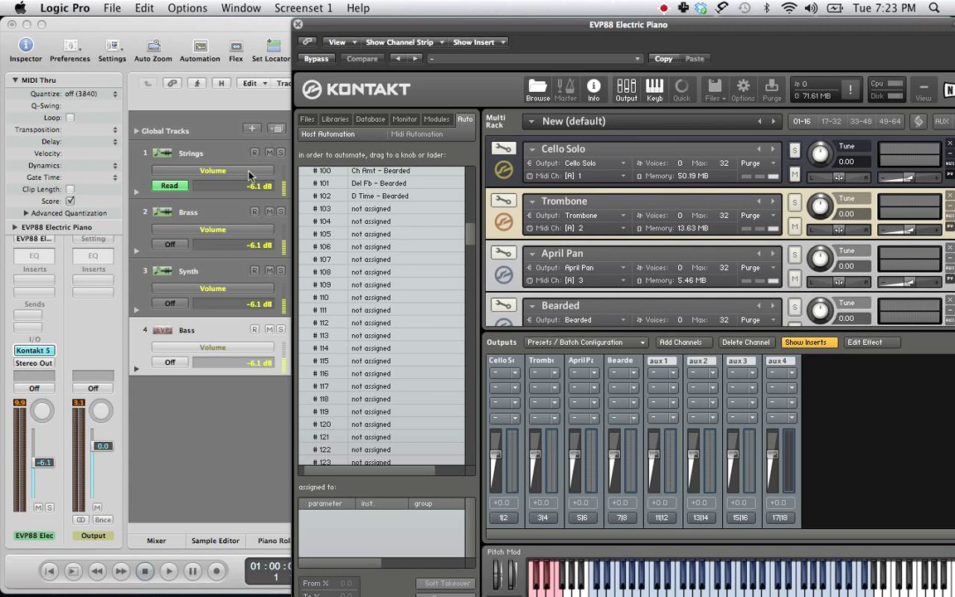
Set the Strings track's automation parameter to 1 Kontakt 5 > #103.
left_click(507, 170)
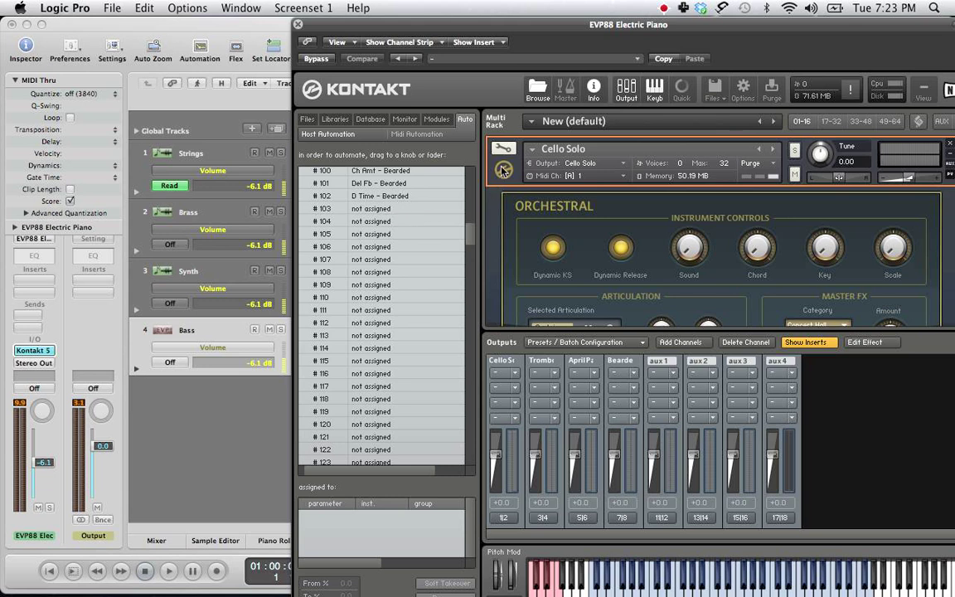
left_click(503, 170)
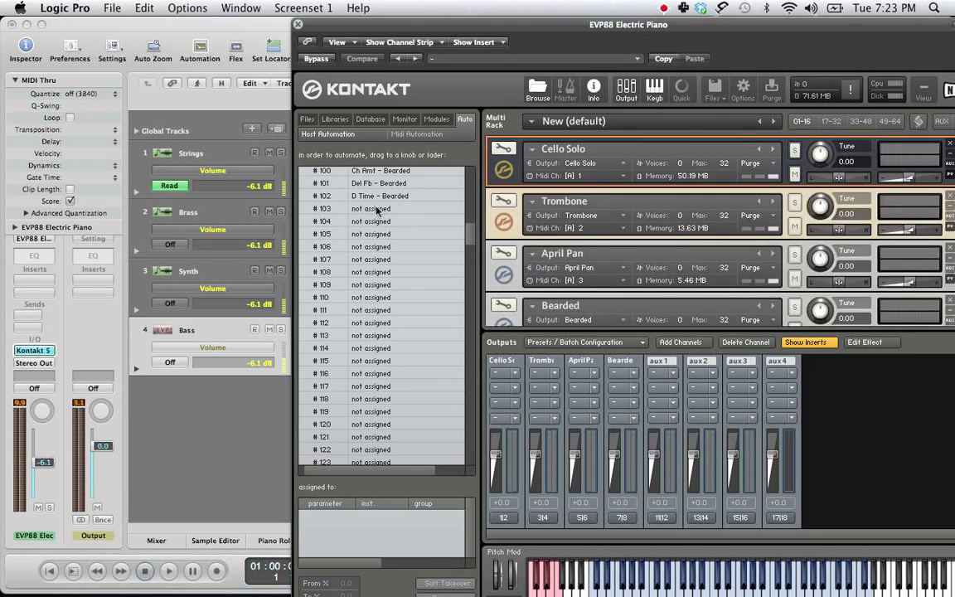
left_click(256, 171)
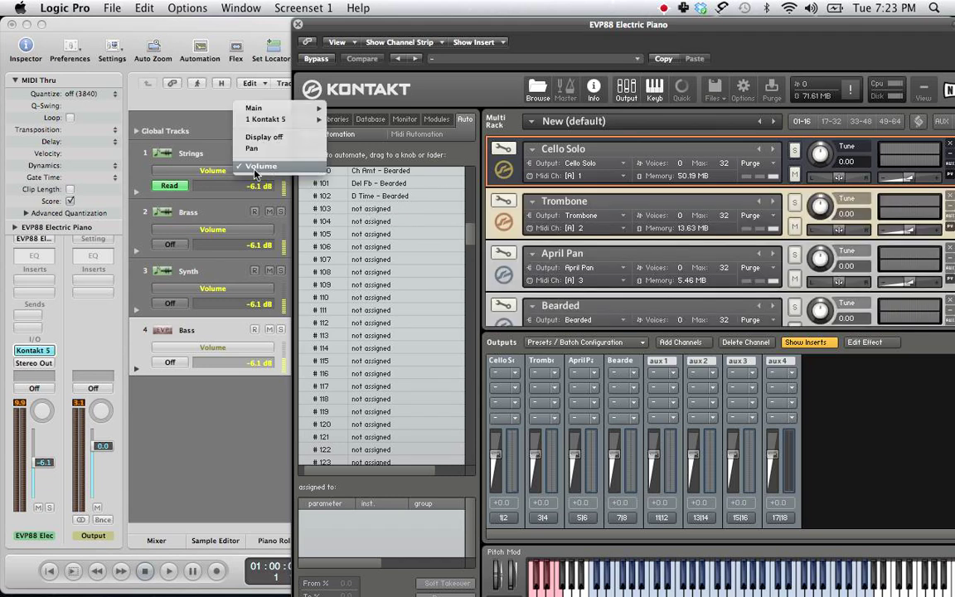
mouse_move(270, 123)
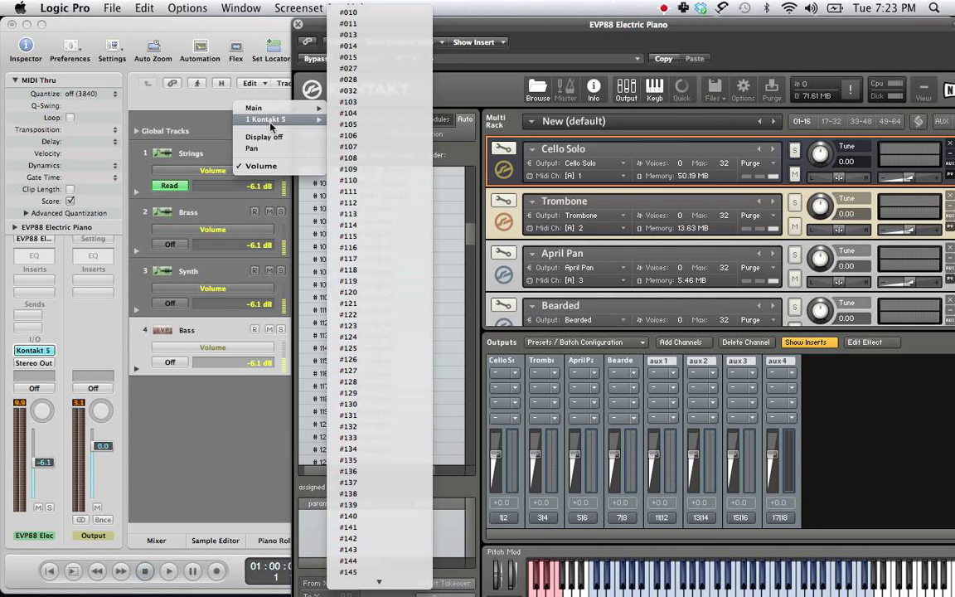
left_click(365, 103)
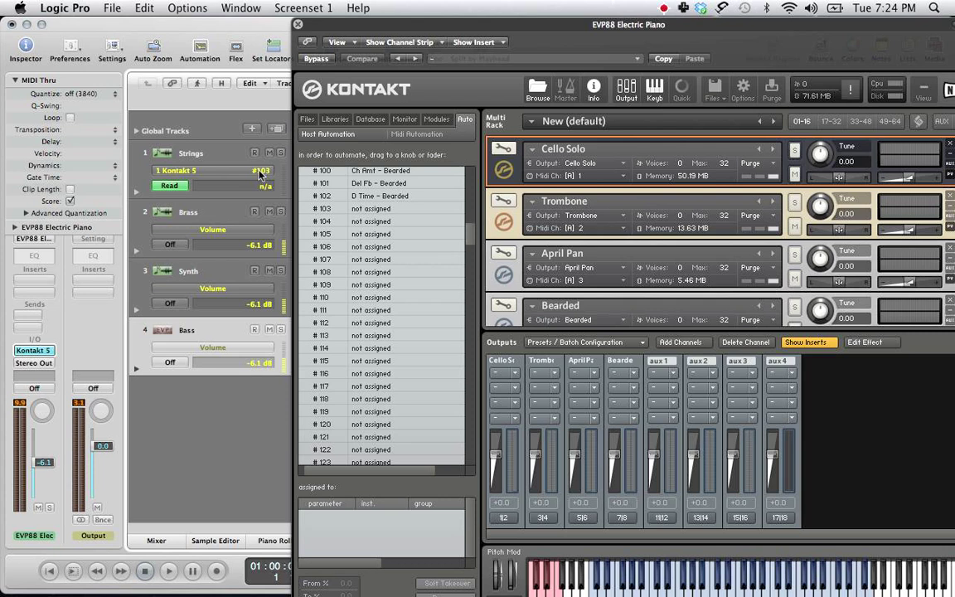
Assign Kontakt #103 to Cello Solo's volume, set the Strings automation level to 12.0 dB, and play to test.
left_click(358, 211)
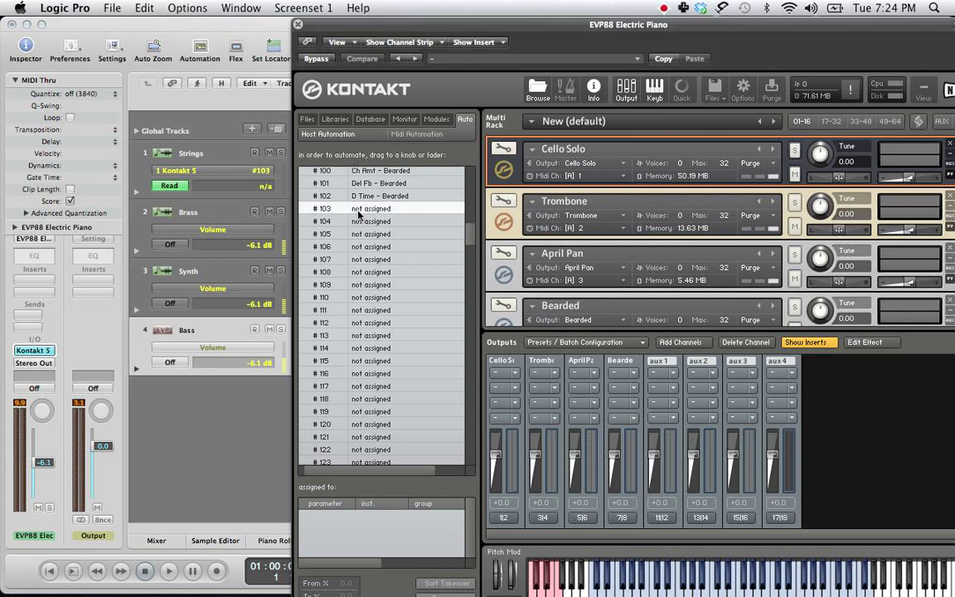
left_click_drag(358, 213, 912, 178)
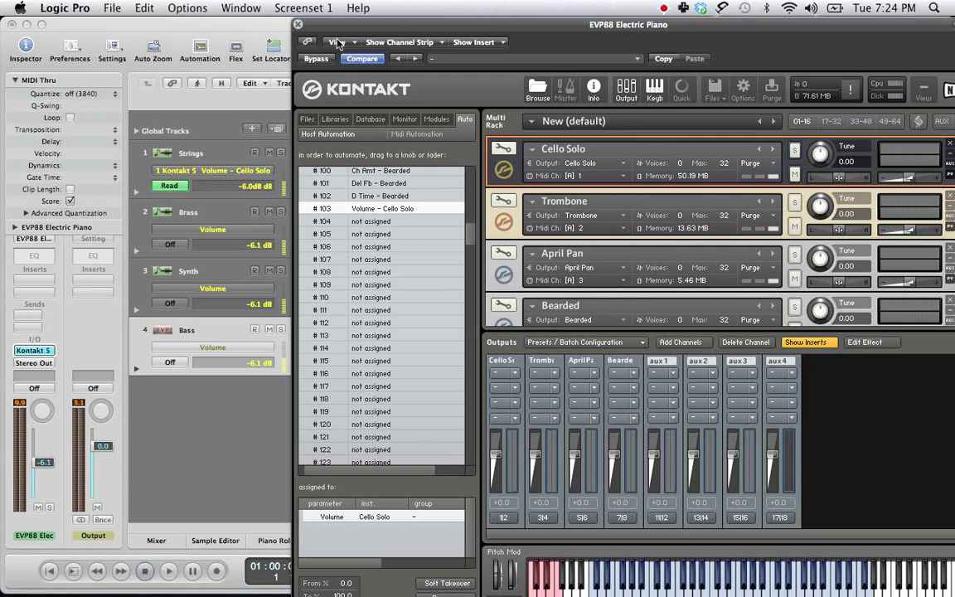
left_click_drag(303, 33, 410, 33)
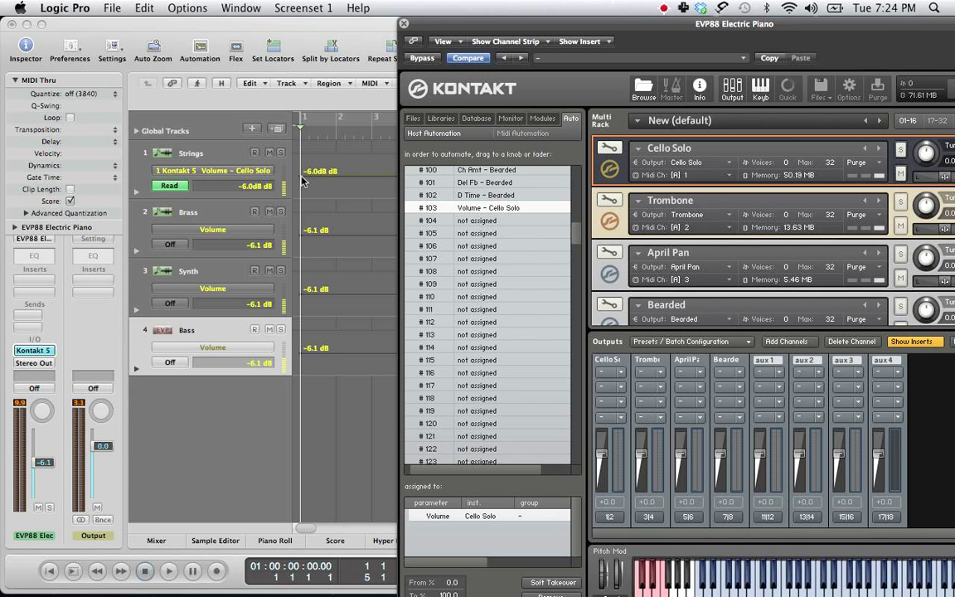
mouse_move(303, 181)
left_mouse_down()
mouse_move(303, 166)
mouse_move(303, 207)
mouse_move(303, 164)
left_mouse_up()
key("space")
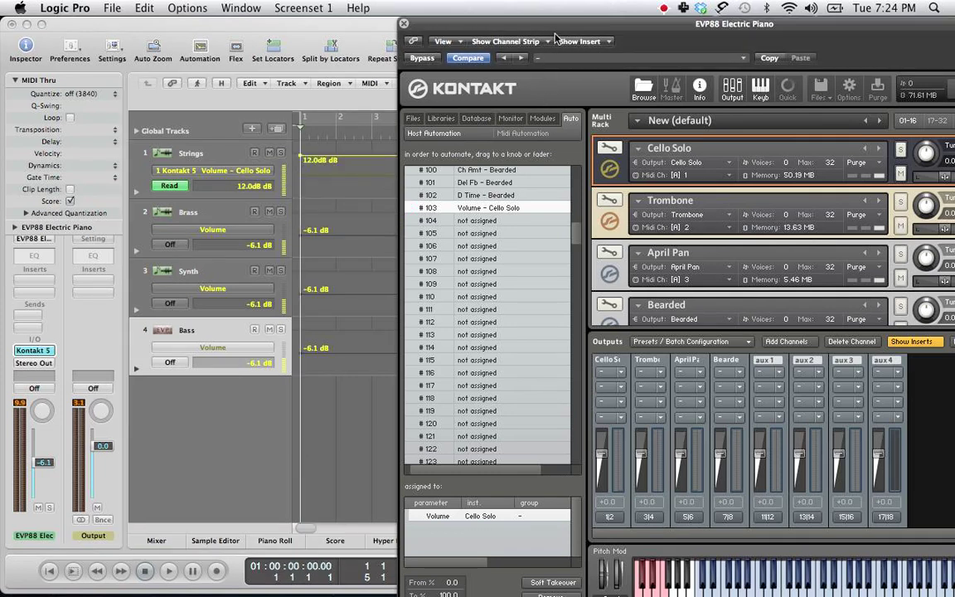
Set the Brass track's automation parameter to 1 Kontakt 5 > #104.
left_click_drag(557, 25, 452, 28)
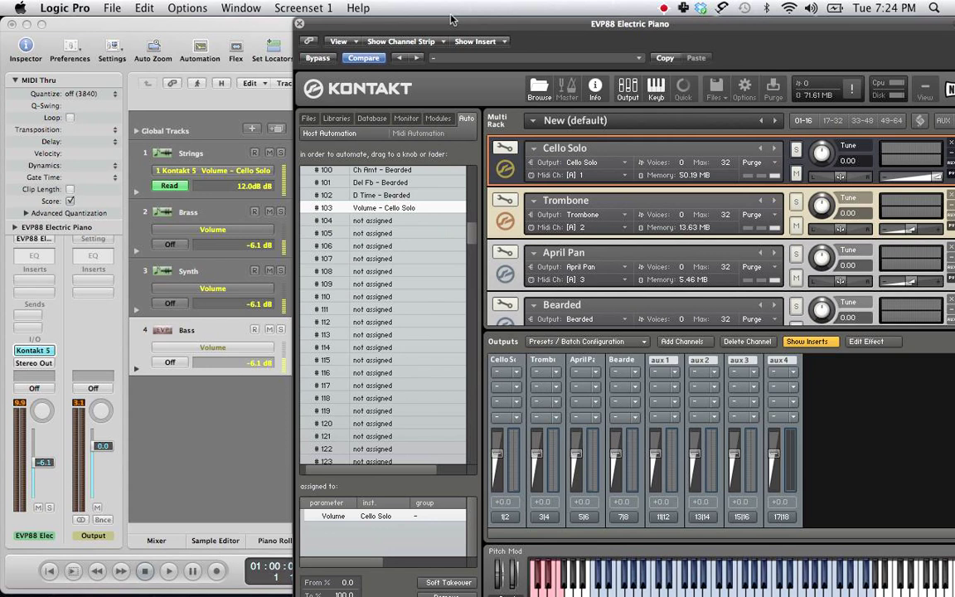
left_click(235, 233)
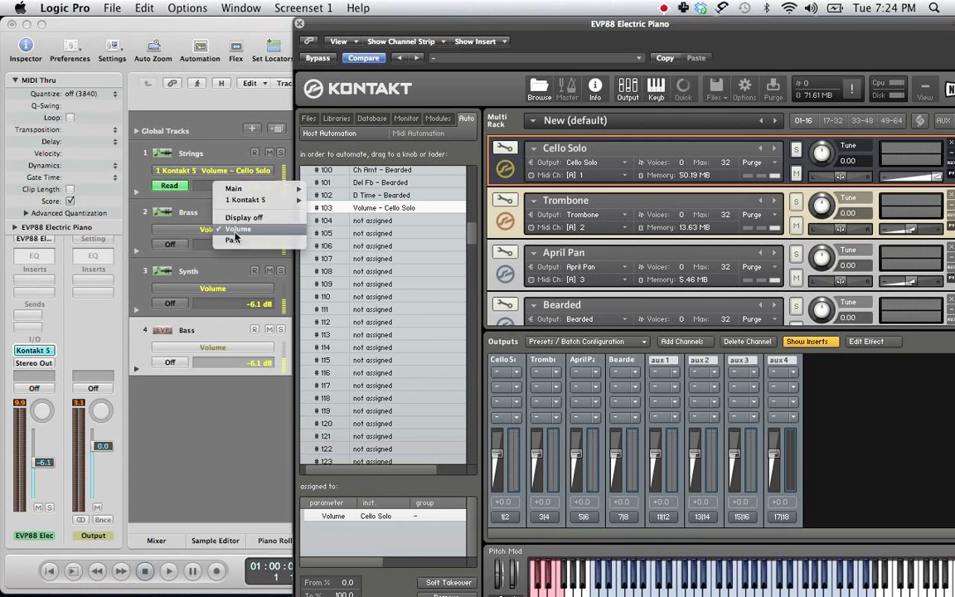
mouse_move(241, 205)
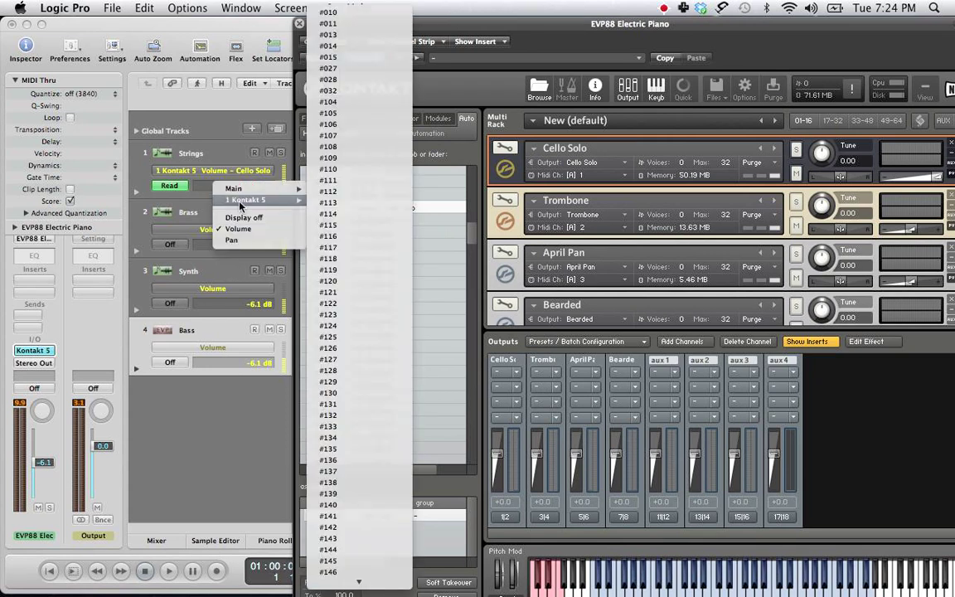
left_click(348, 103)
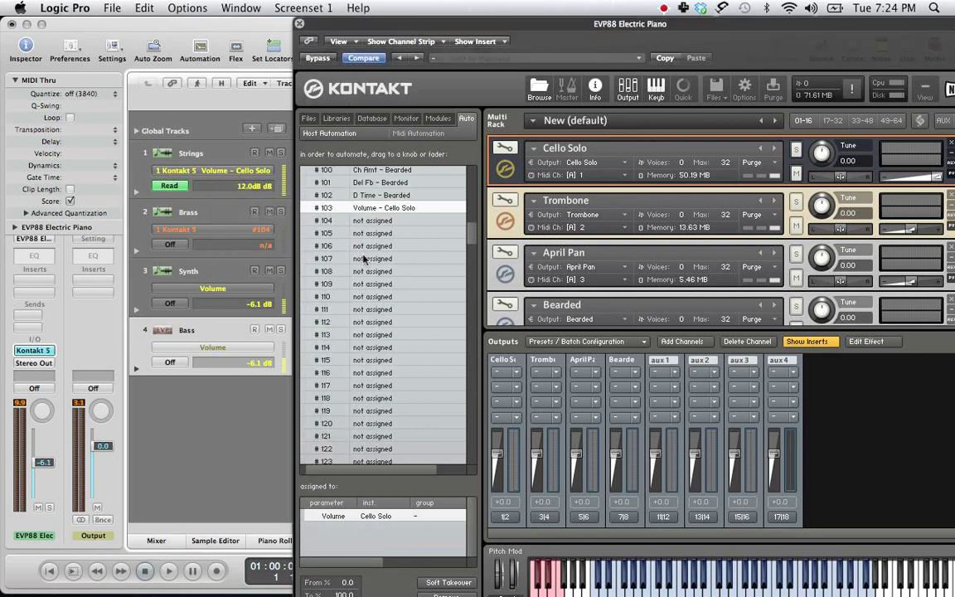
Assign Kontakt #104 to the Trombone volume and lower the Brass automation to -8.2 dB.
left_click(334, 224)
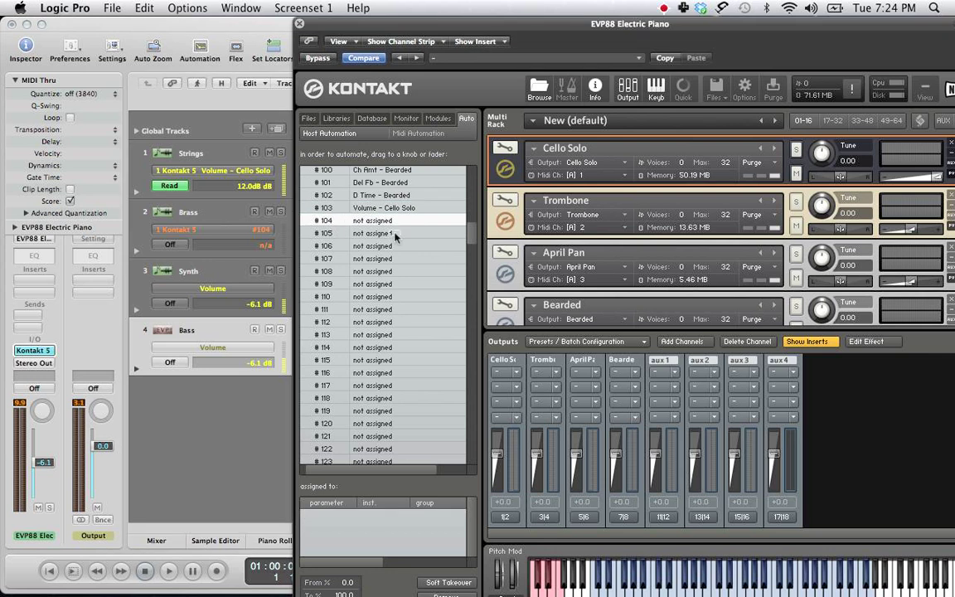
left_click_drag(777, 262, 915, 230)
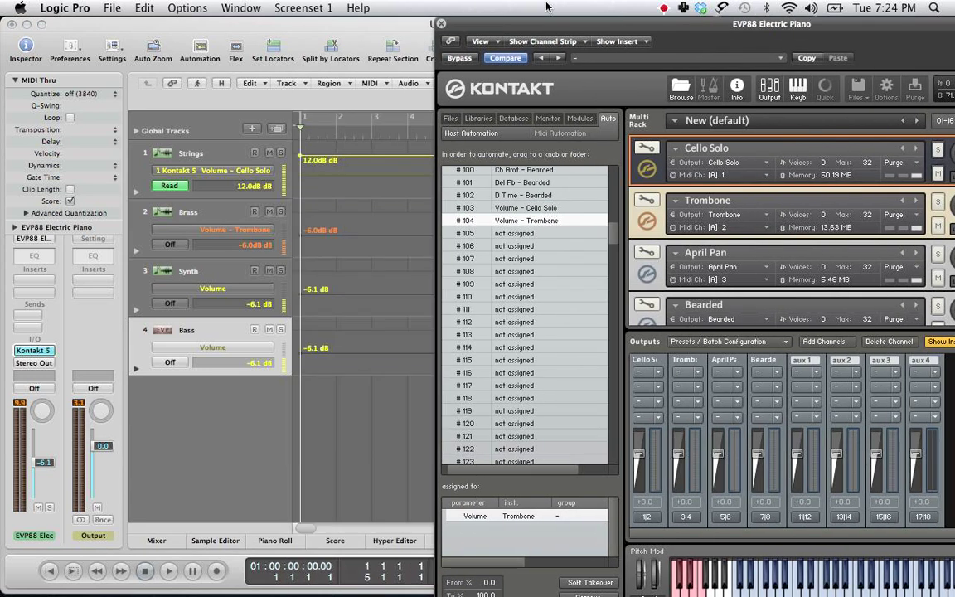
left_click_drag(331, 23, 473, 23)
mouse_move(304, 238)
left_mouse_down()
mouse_move(303, 249)
mouse_move(304, 240)
left_mouse_up()
left_click(526, 33)
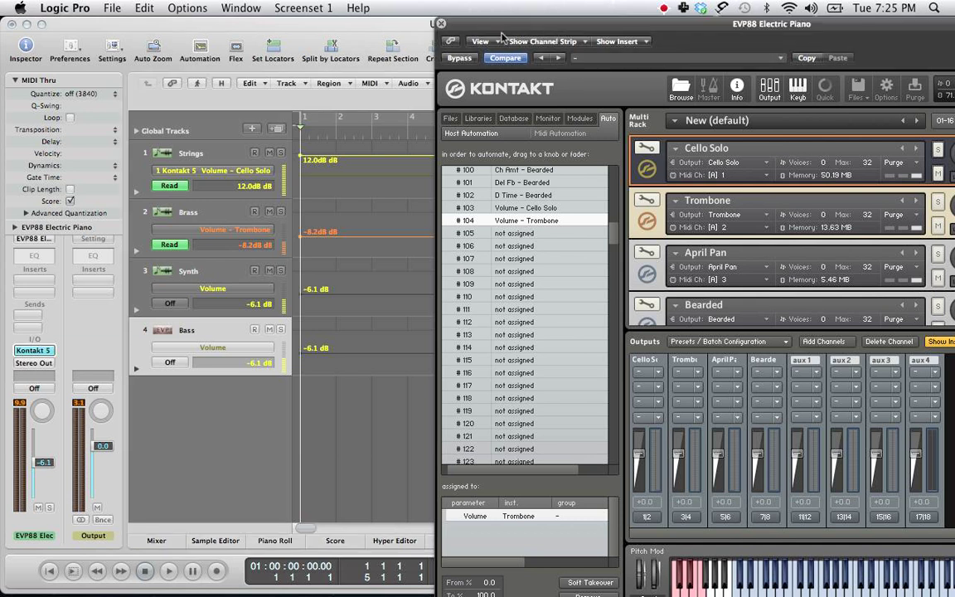
left_click_drag(455, 32, 316, 31)
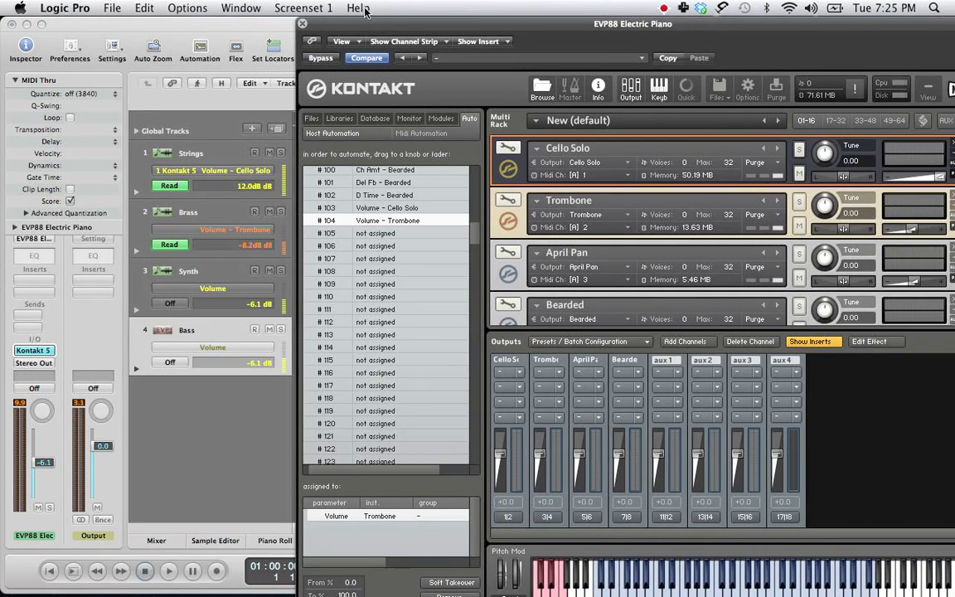
Assign Kontakt #105 to April Pan's volume and set the Synth automation parameter to 1 Kontakt 5 > #106.
left_click(372, 234)
left_click_drag(372, 235, 920, 284)
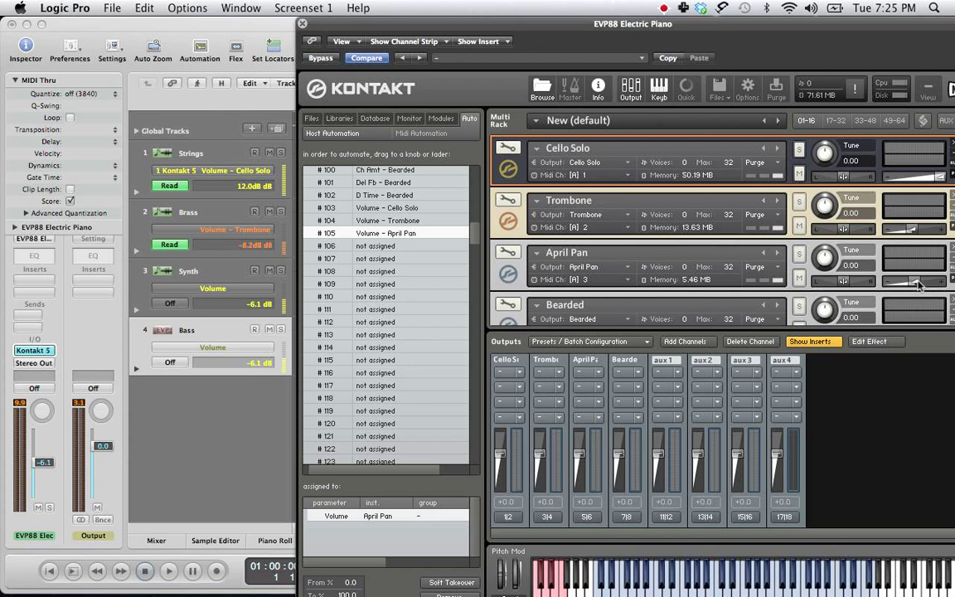
left_click(263, 291)
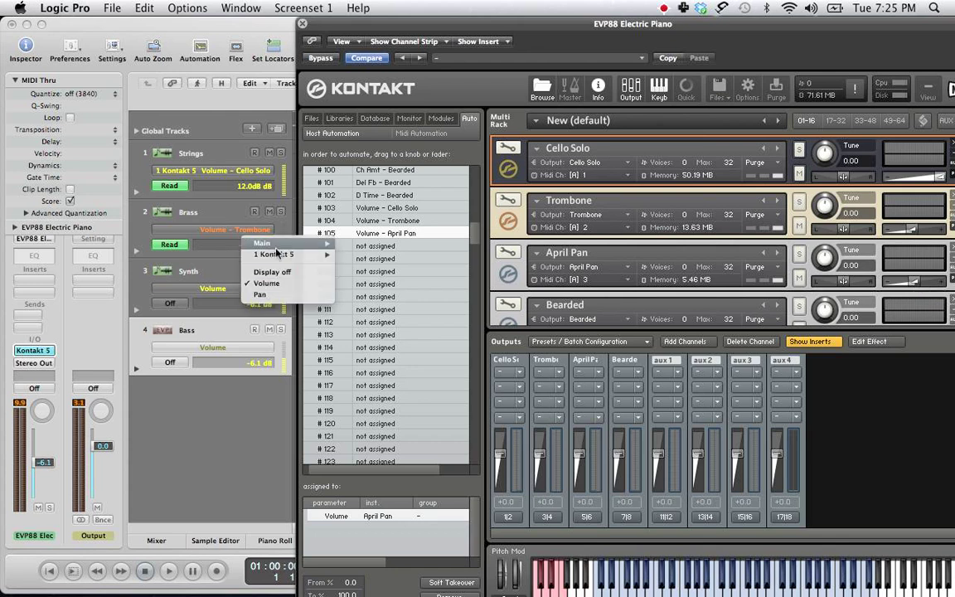
mouse_move(277, 257)
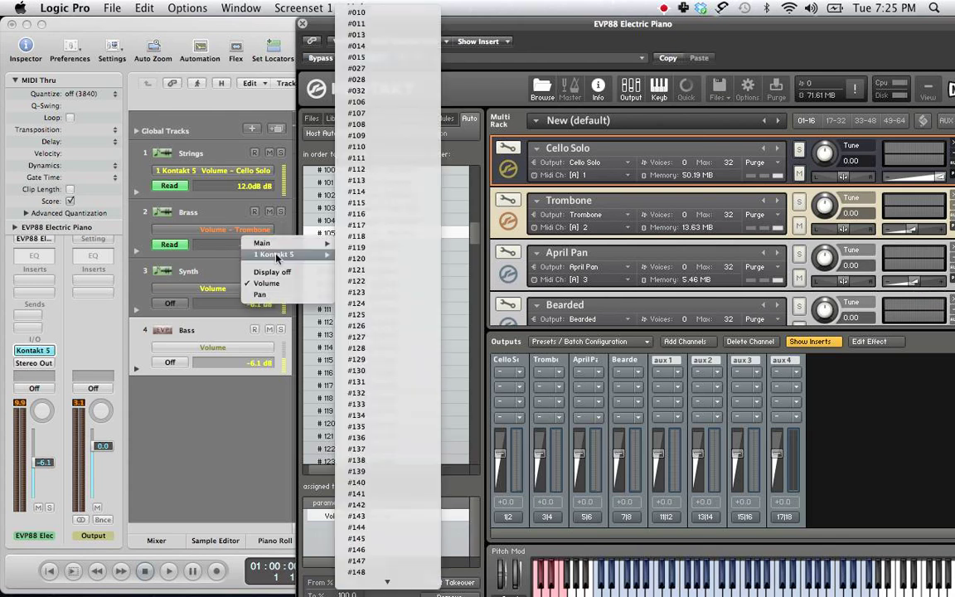
left_click(371, 104)
Assign Kontakt #106 to April Pan's volume and set the Synth automation to -7.1 dB.
left_click_drag(324, 246, 915, 283)
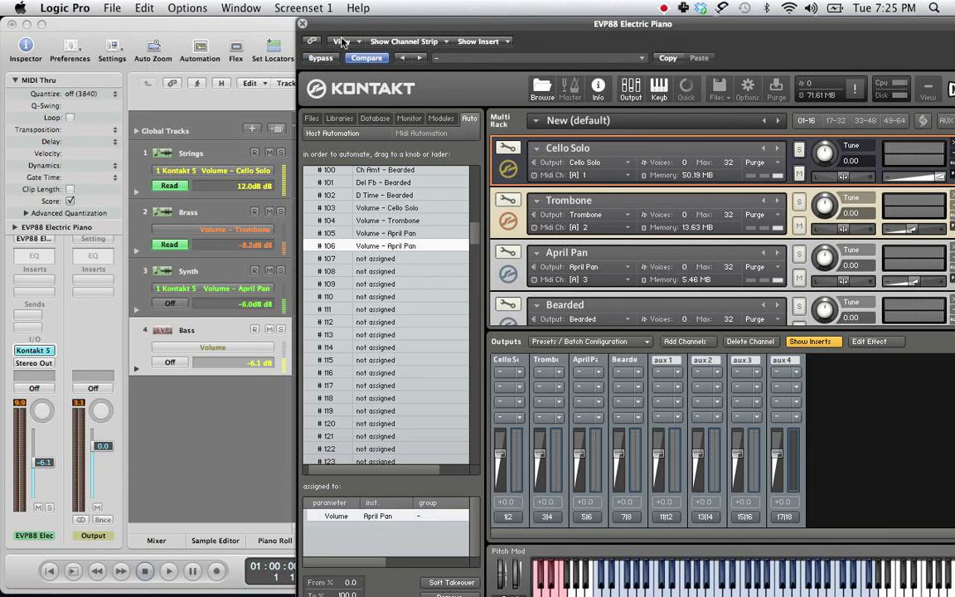
left_click_drag(338, 31, 594, 32)
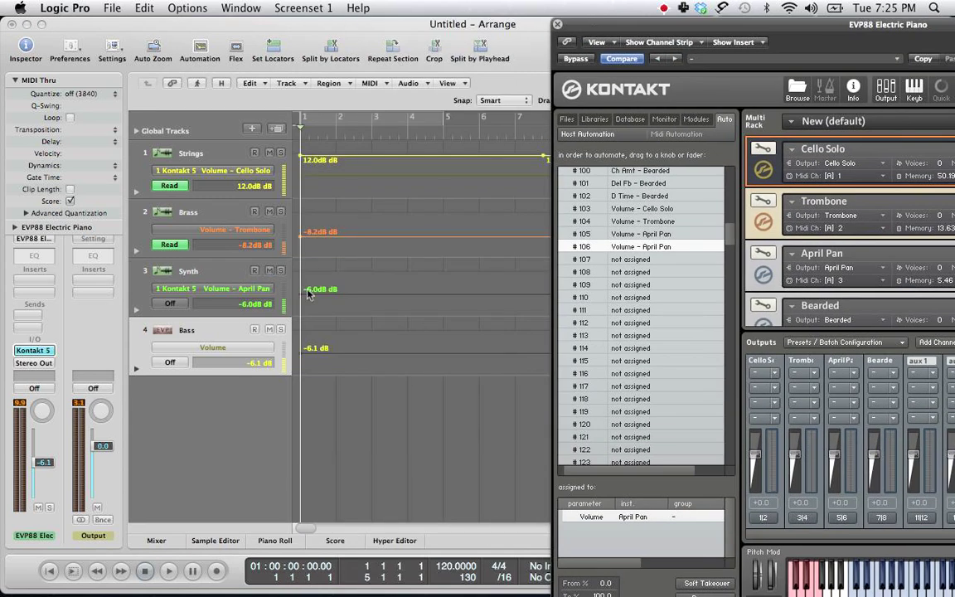
scroll(309, 291, "left", 1)
mouse_move(305, 295)
left_mouse_down()
mouse_move(305, 277)
mouse_move(305, 291)
left_mouse_up()
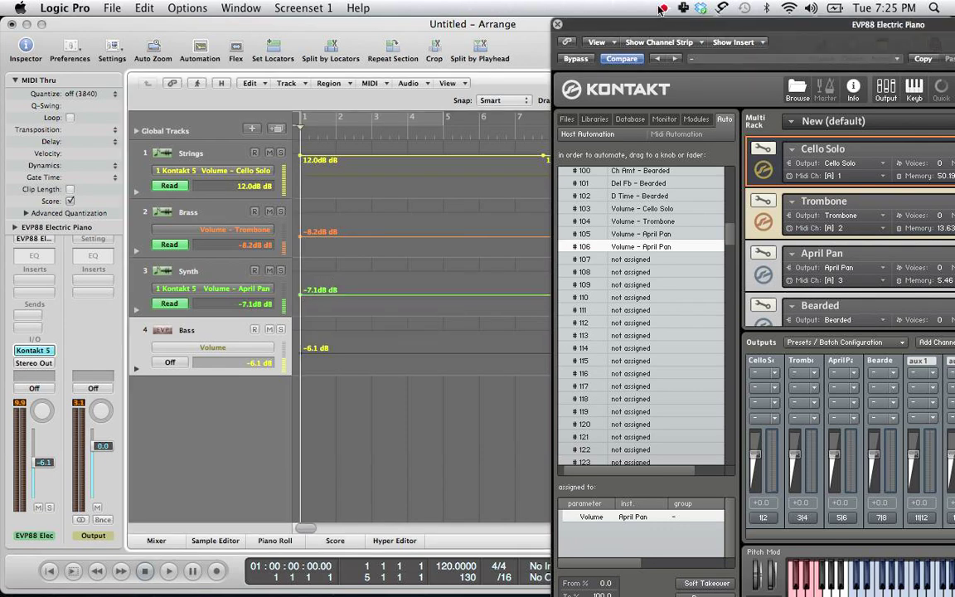
left_click_drag(651, 24, 420, 23)
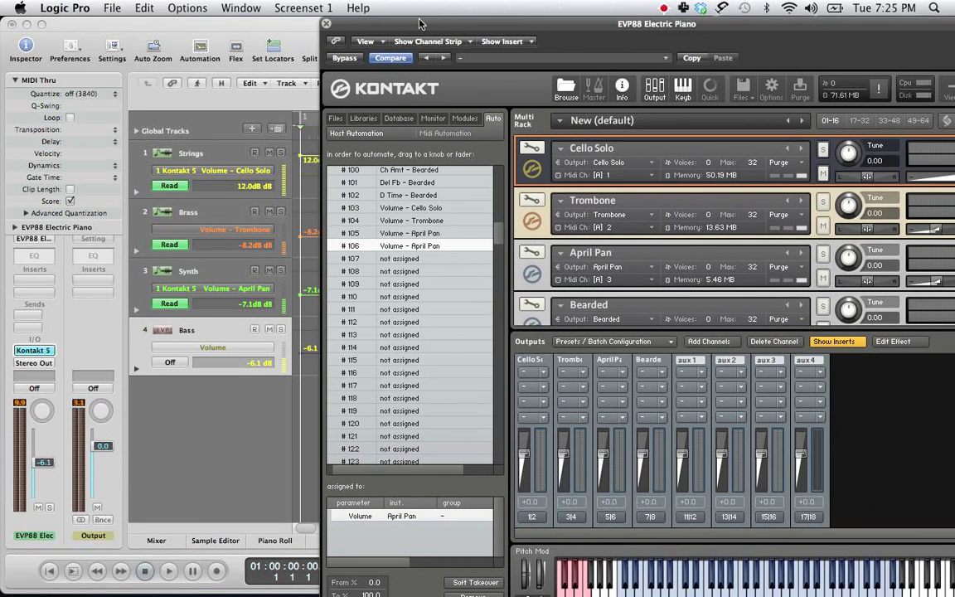